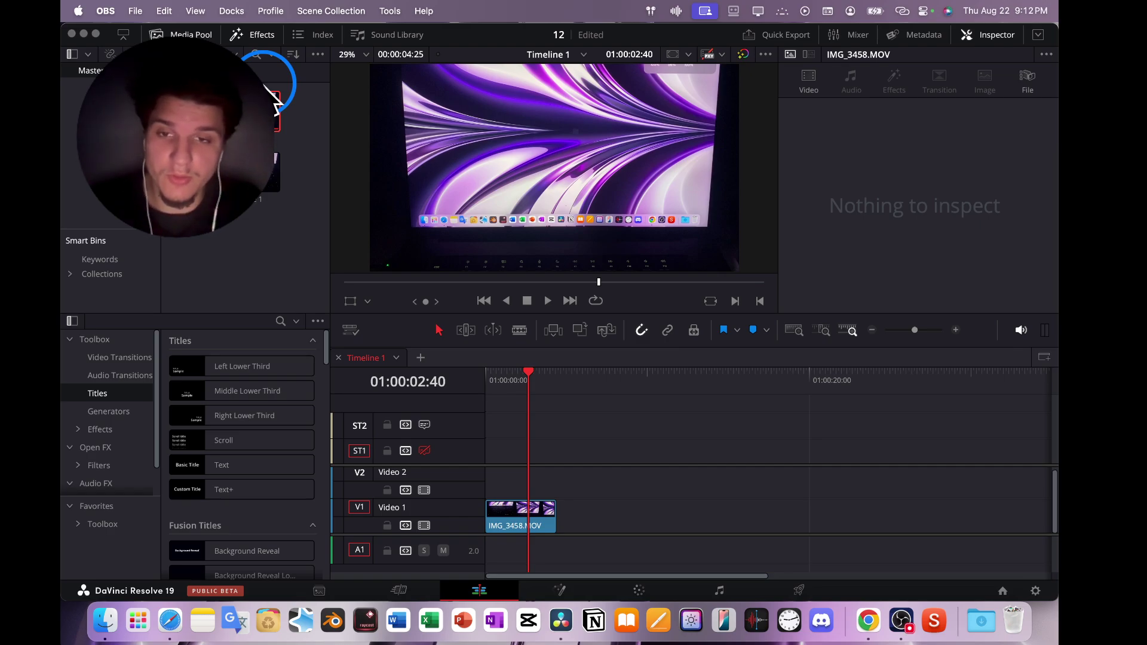
# Open the IMG_3458.MOV timeline clip in Fusion, showing its input wired to the output
pyautogui.rightClick(274, 106)
pyautogui.press('Escape')
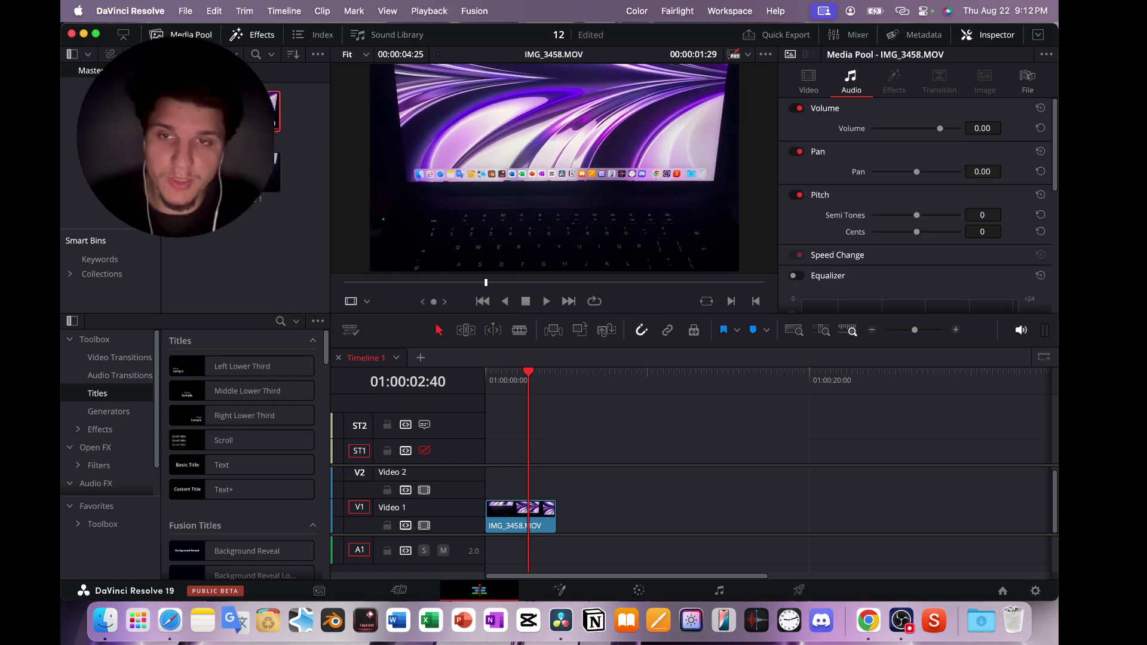
pyautogui.click(274, 106)
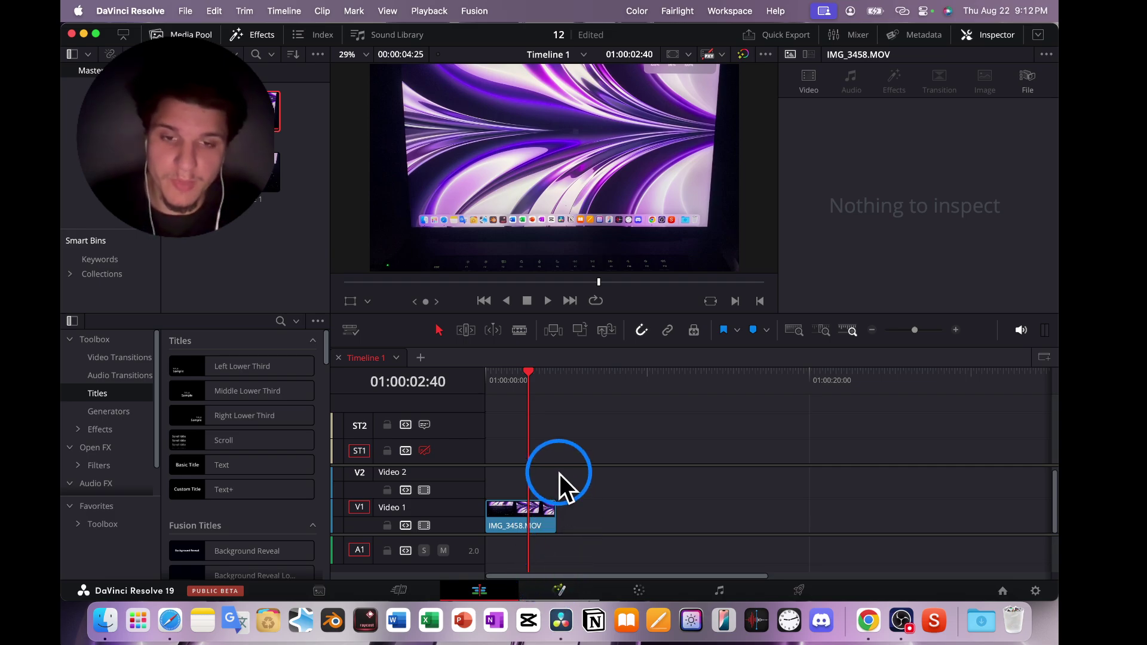
pyautogui.click(560, 591)
# Add a Planar Tracker node, found by searching 'plan', between the clip's input and output
pyautogui.moveTo(461, 397); pyautogui.dragTo(517, 415)
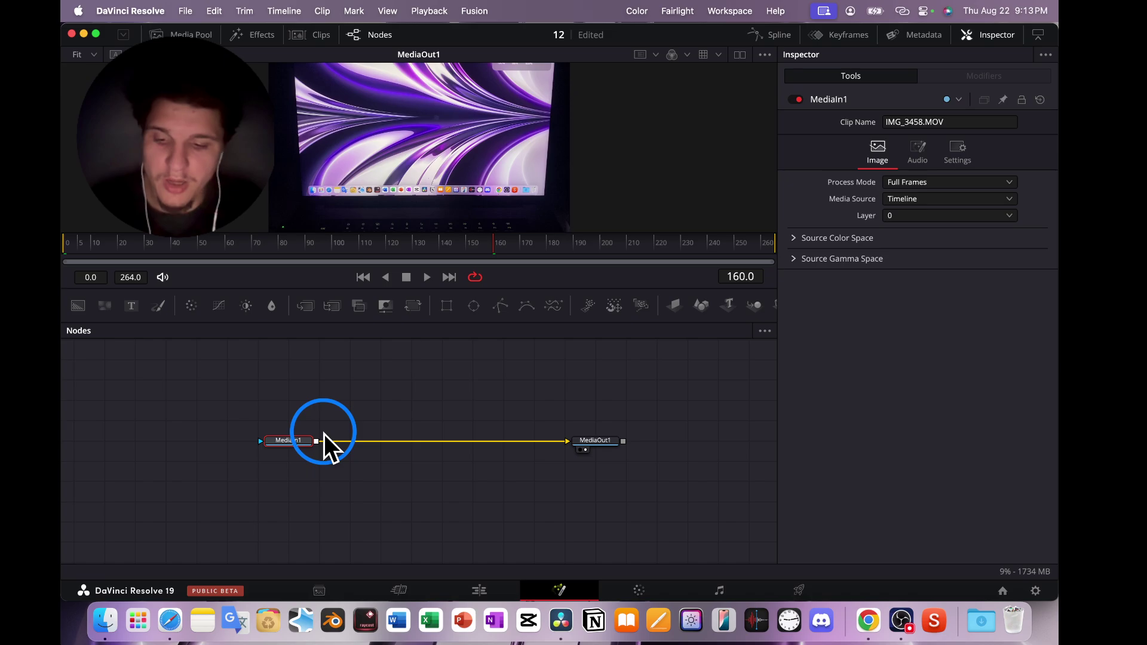
pyautogui.hotkey('shift', 'space')
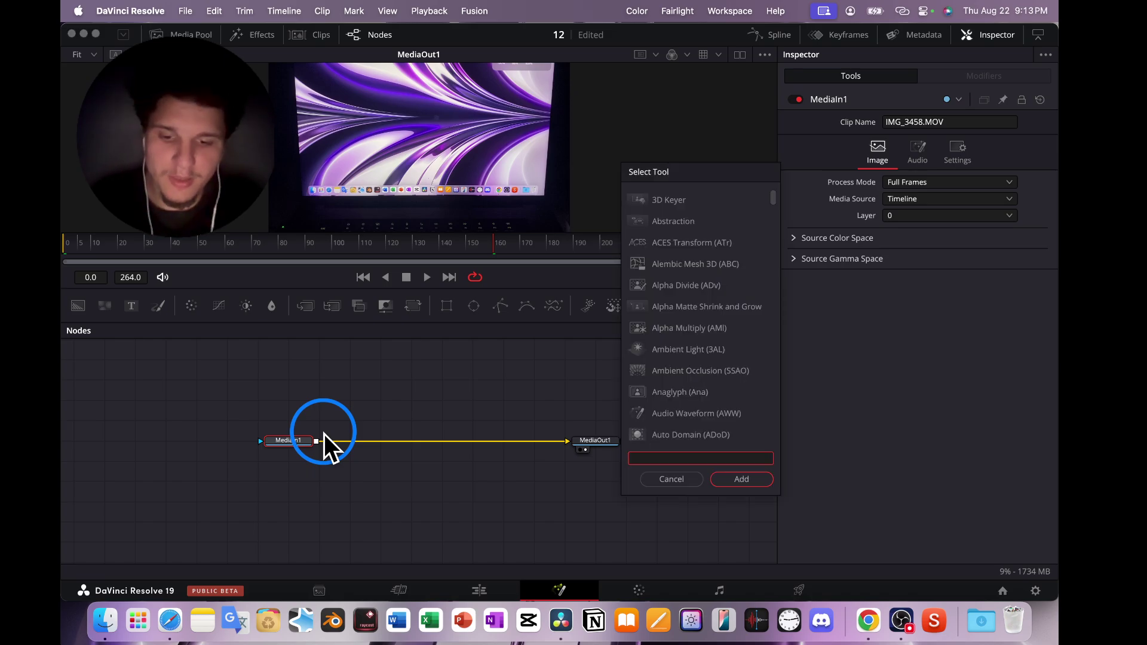
pyautogui.write('plain')
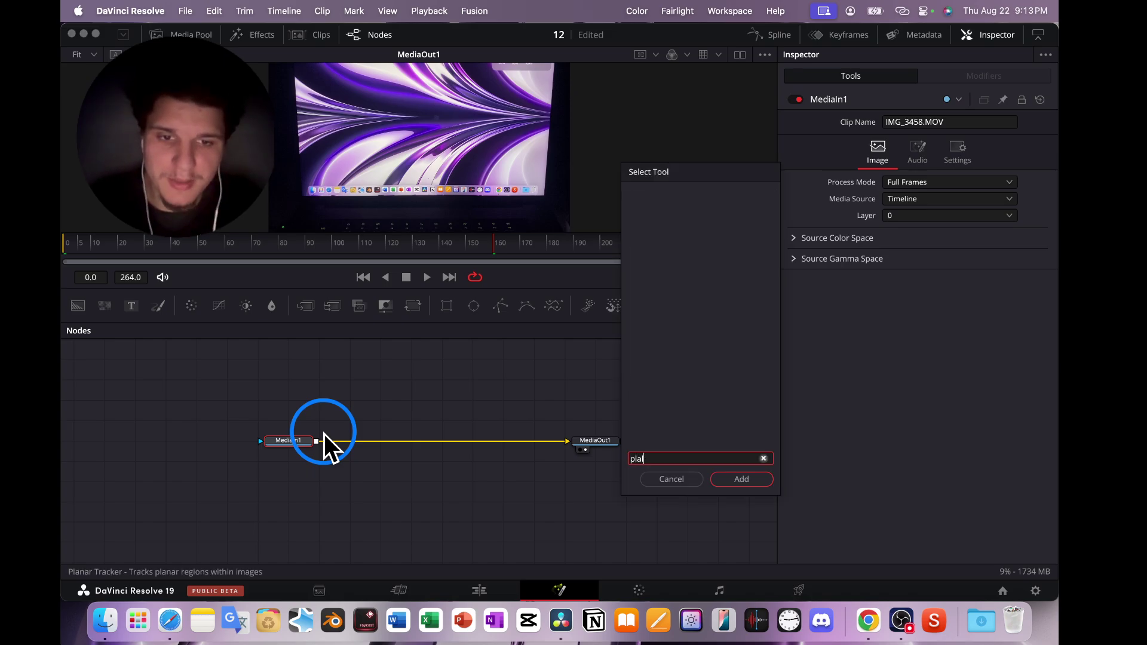
pyautogui.press('BackSpace')
pyautogui.write('n')
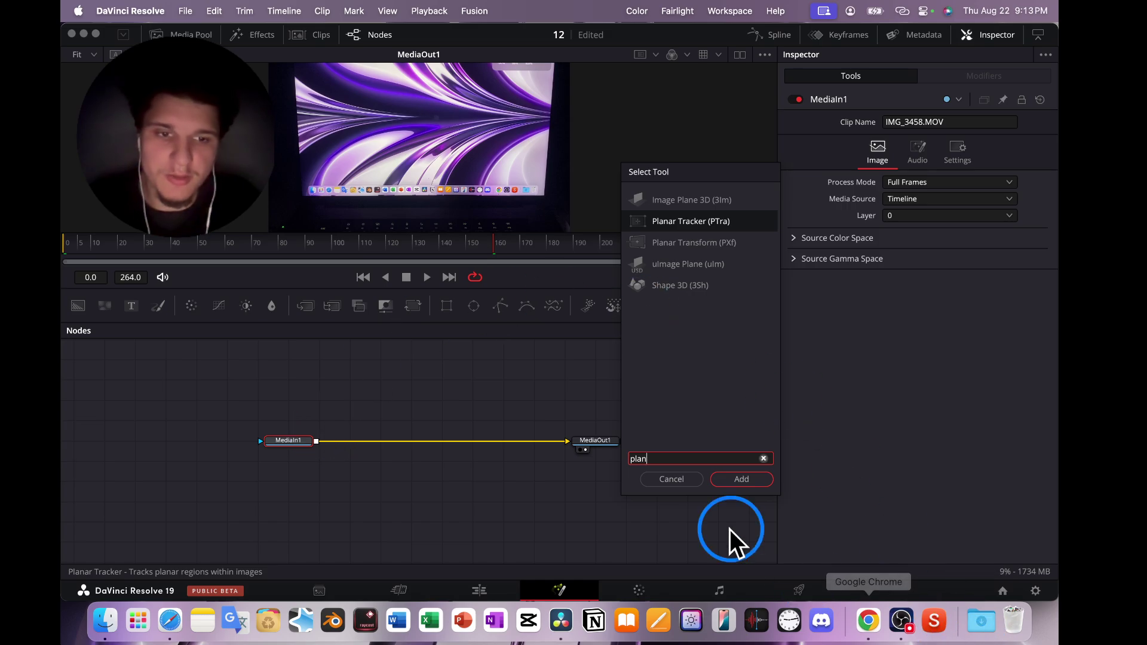
pyautogui.click(729, 479)
pyautogui.click(354, 439)
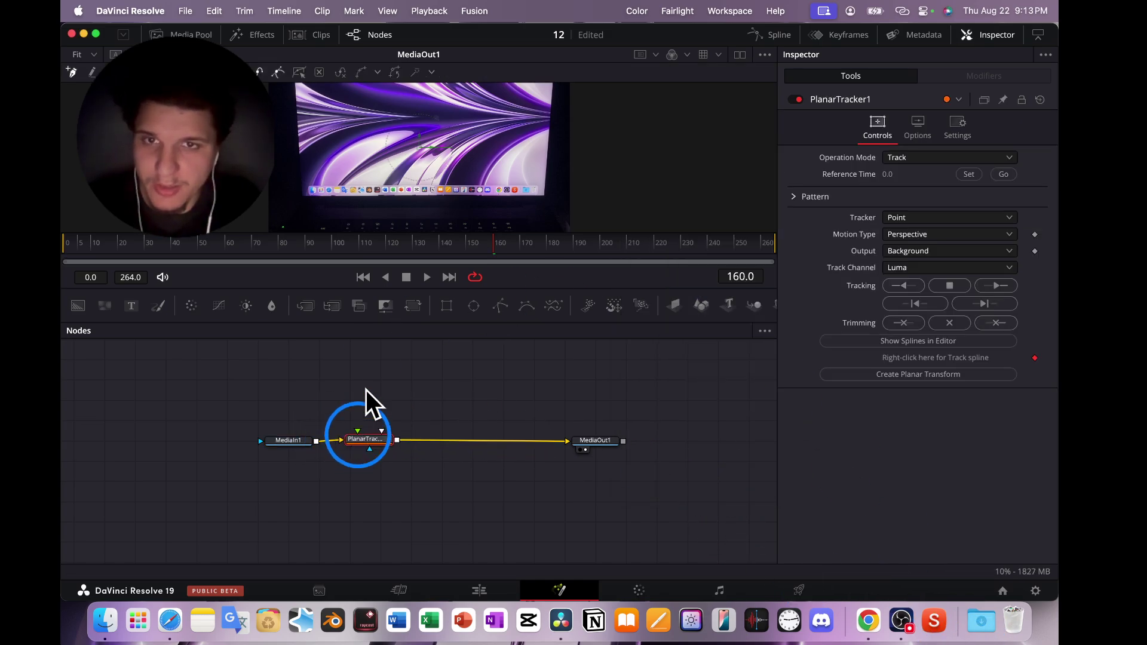
# Outline the laptop screen with a closed four-corner tracking polygon in the viewer
pyautogui.click(336, 113)
pyautogui.click(338, 184)
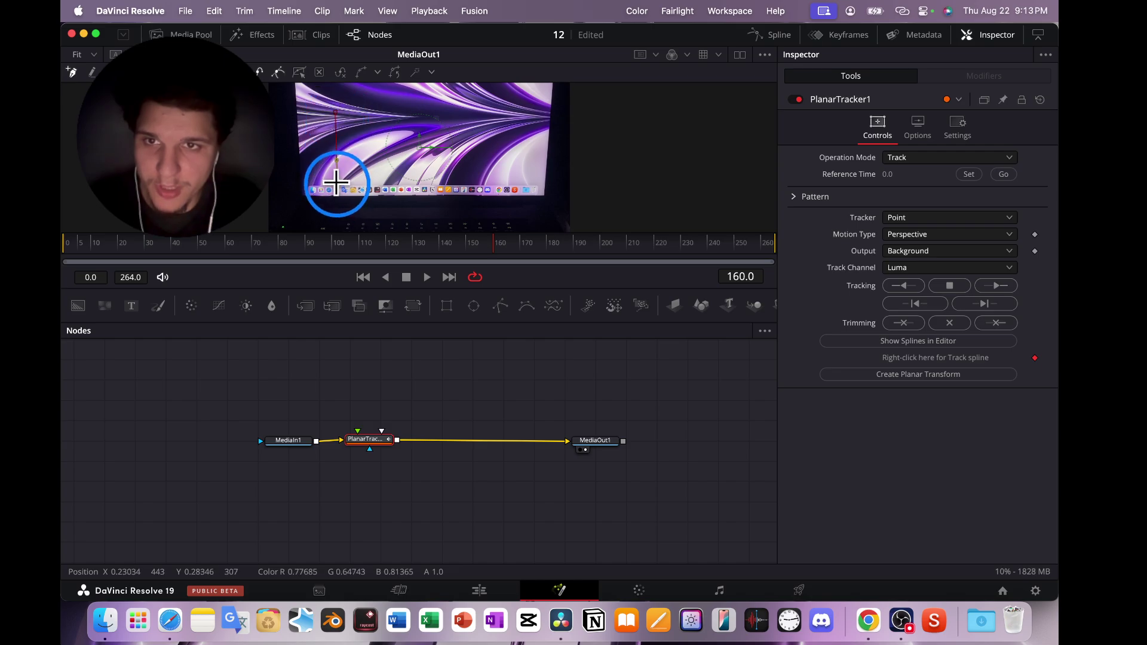
pyautogui.click(488, 186)
pyautogui.click(488, 109)
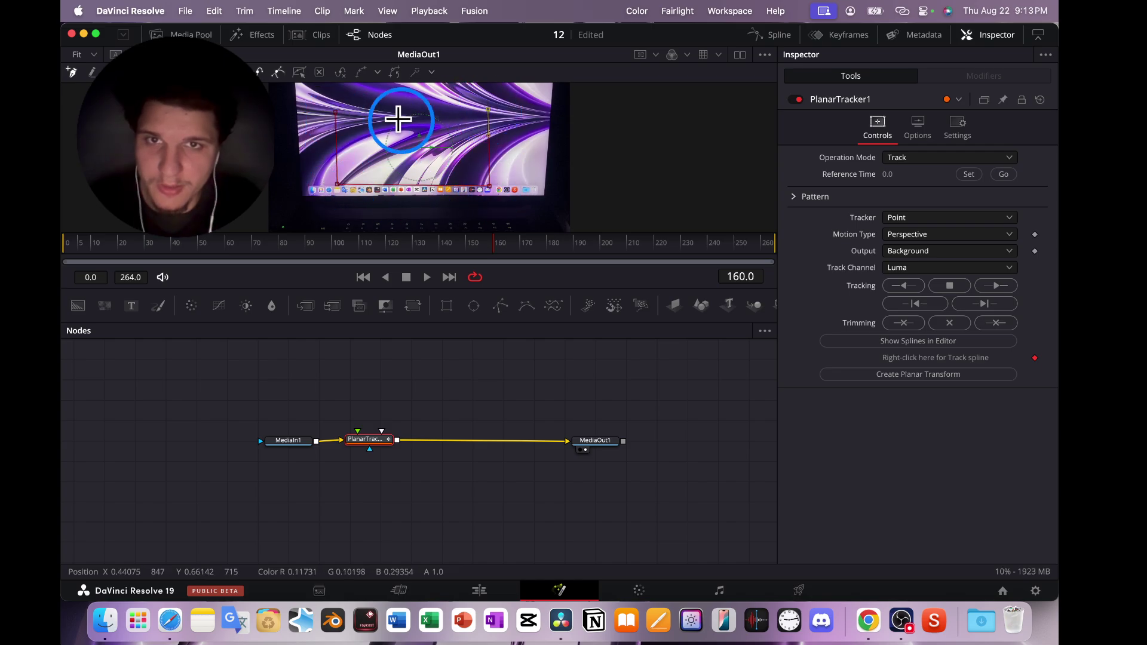
pyautogui.click(335, 112)
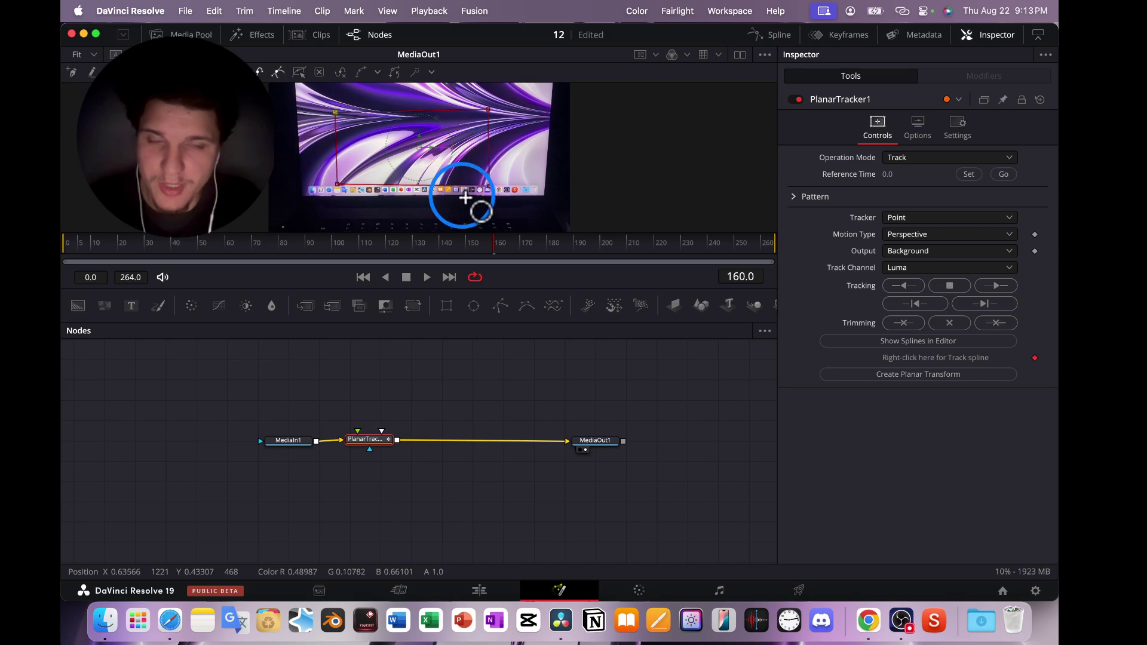
# Set the Planar Tracker to Hybrid Point/Area and move to an early frame
pyautogui.click(907, 170)
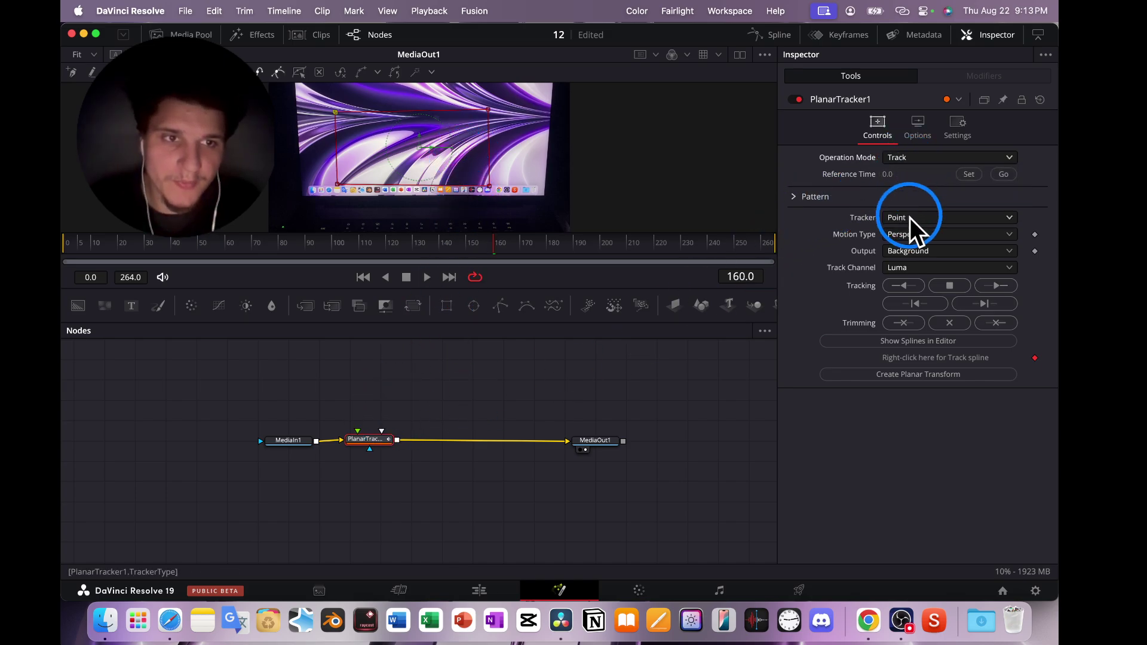
pyautogui.click(913, 221)
pyautogui.click(926, 250)
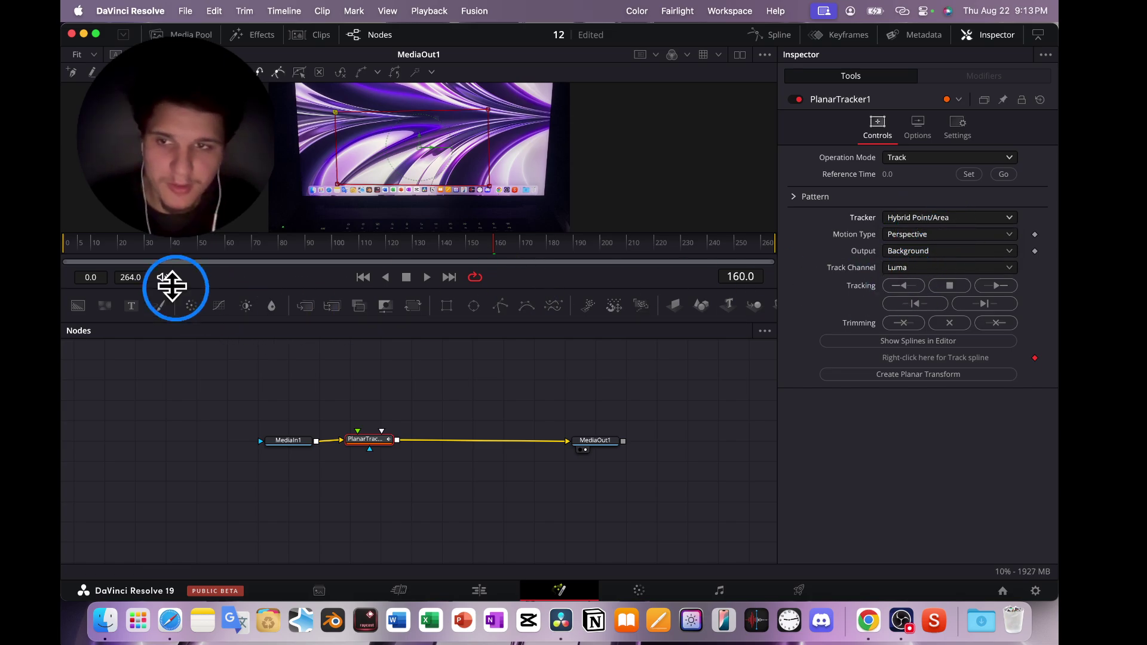
pyautogui.click(91, 244)
# Set frame 159 as reference time, track the screen forward, and review the result
pyautogui.moveTo(82, 245); pyautogui.dragTo(493, 250)
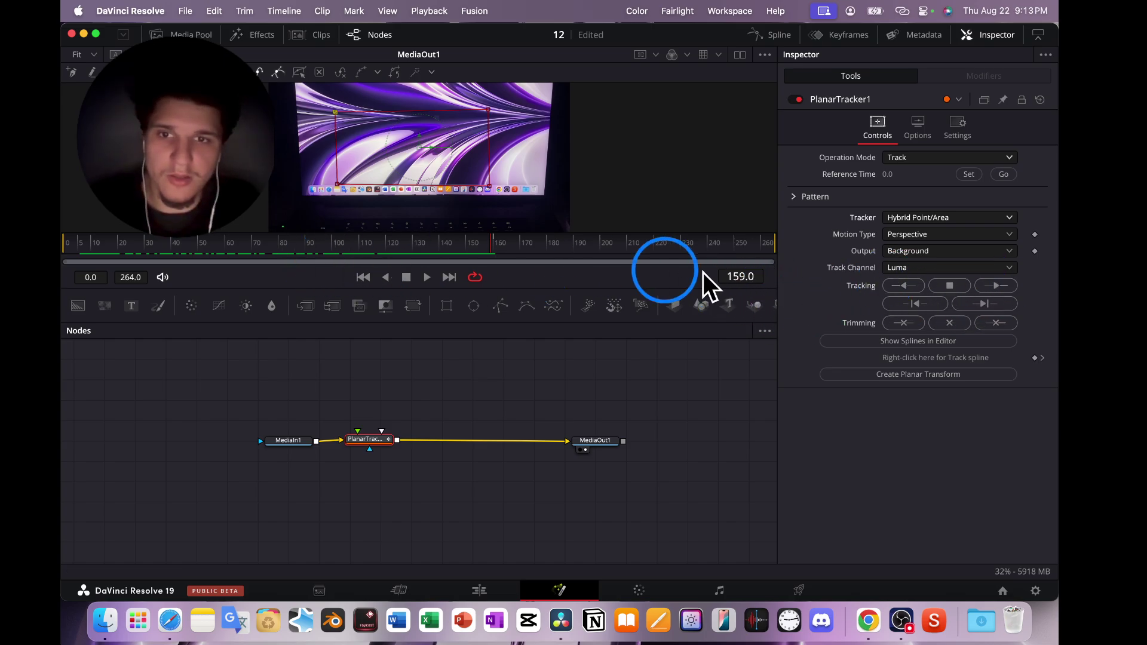
pyautogui.click(969, 174)
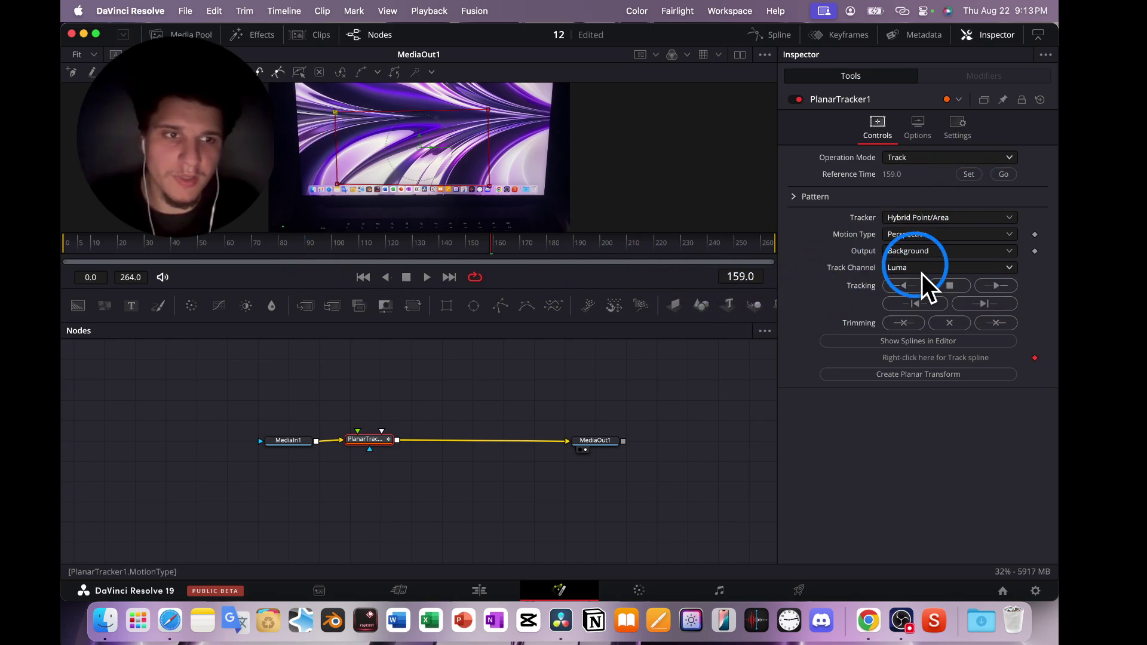
pyautogui.click(995, 285)
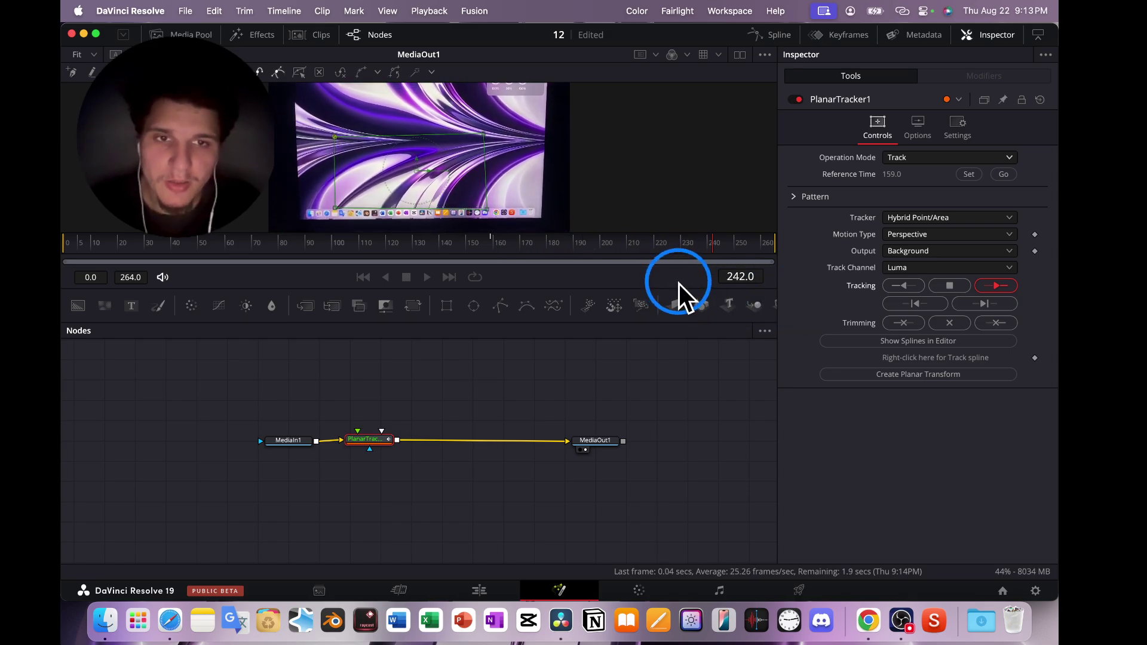
pyautogui.moveTo(505, 263)
pyautogui.mouseDown()
pyautogui.moveTo(660, 263)
pyautogui.moveTo(590, 260)
pyautogui.mouseUp()
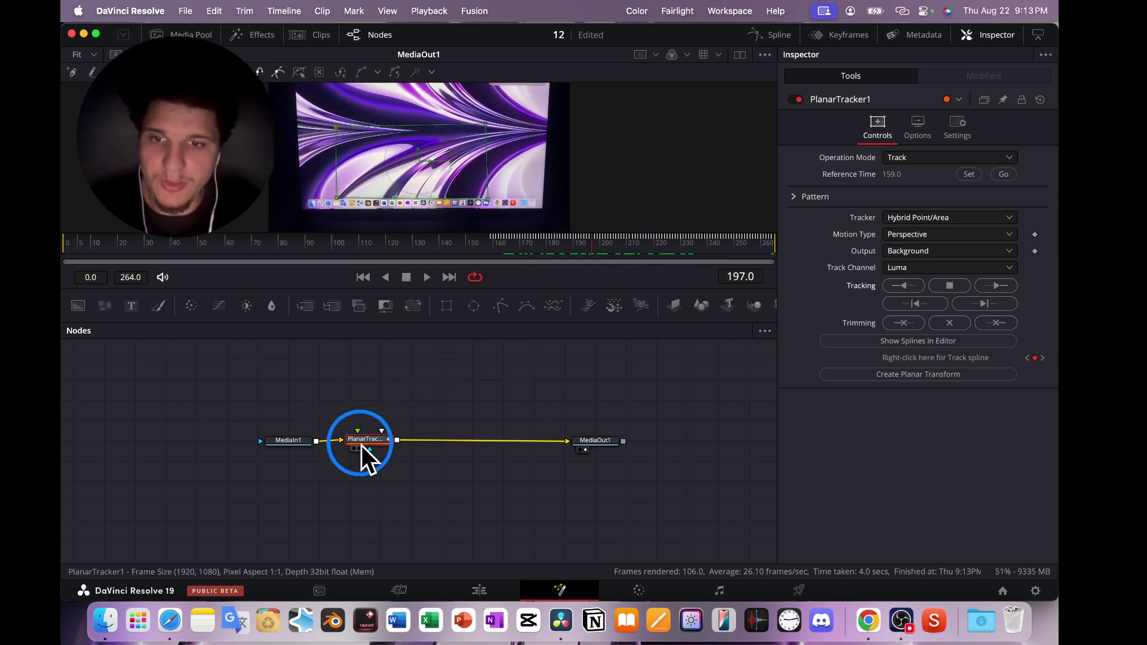
# Create PlanarTransform1 from the track and connect it into a new Merge1 node
pyautogui.click(851, 378)
pyautogui.moveTo(297, 418)
pyautogui.mouseDown()
pyautogui.moveTo(471, 402)
pyautogui.moveTo(498, 426)
pyautogui.mouseUp()
pyautogui.moveTo(401, 431); pyautogui.dragTo(399, 437)
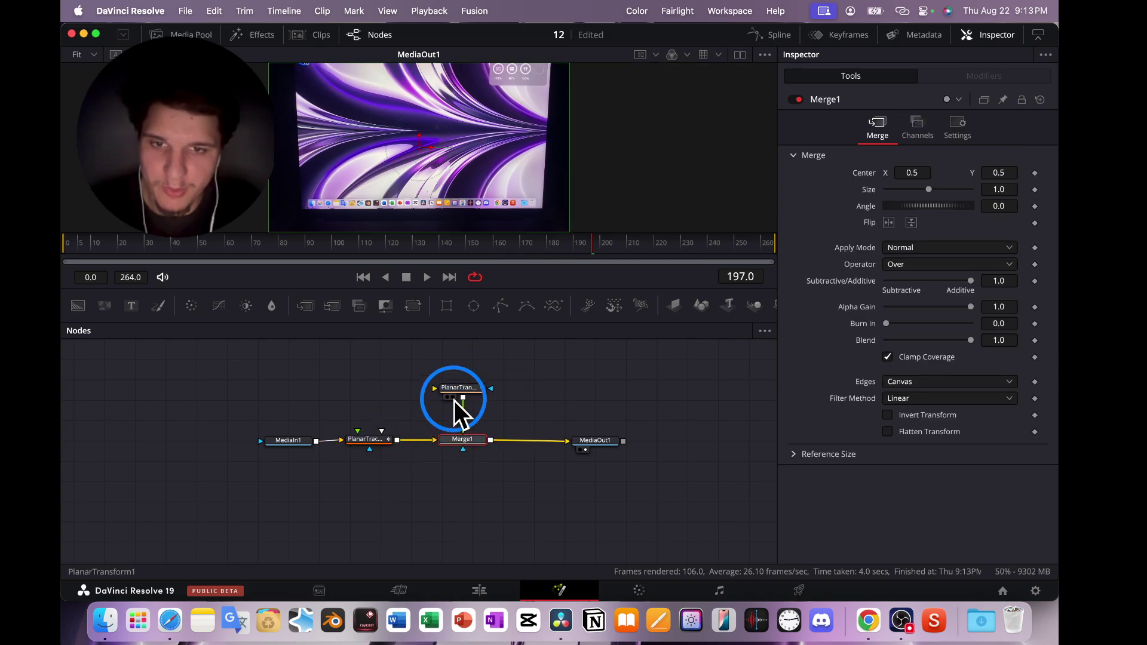
pyautogui.moveTo(455, 399); pyautogui.dragTo(456, 411)
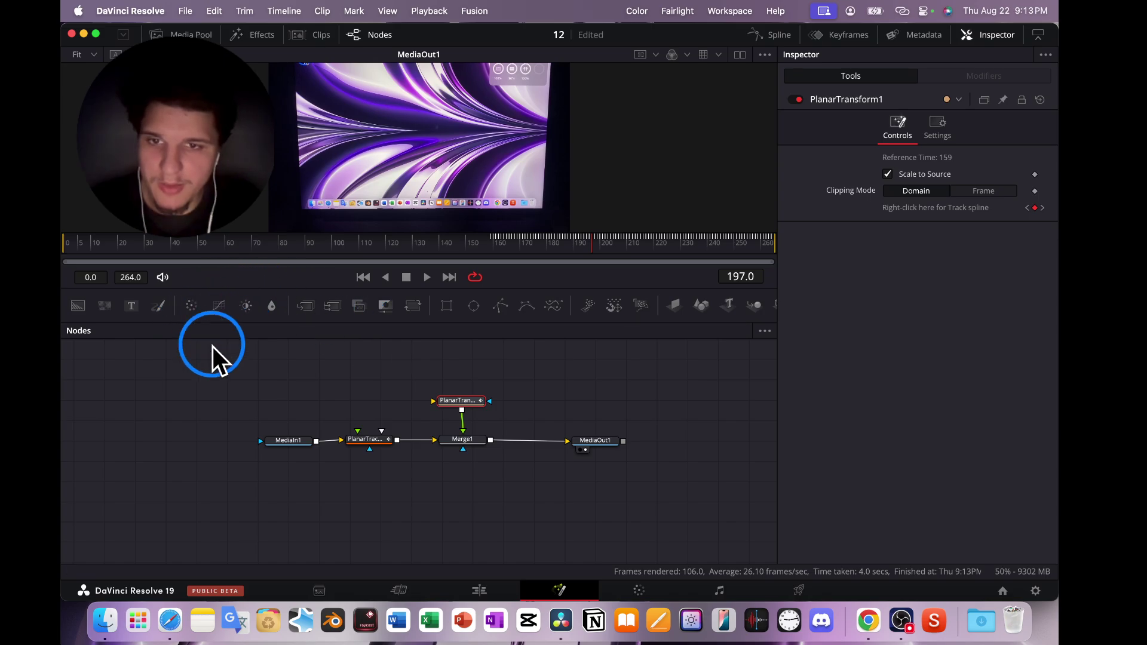
# Add a Text node above PlanarTransform1 and line it up in the node graph
pyautogui.moveTo(212, 347); pyautogui.dragTo(220, 404)
pyautogui.moveTo(192, 323)
pyautogui.mouseDown()
pyautogui.moveTo(445, 372)
pyautogui.moveTo(472, 432)
pyautogui.mouseUp()
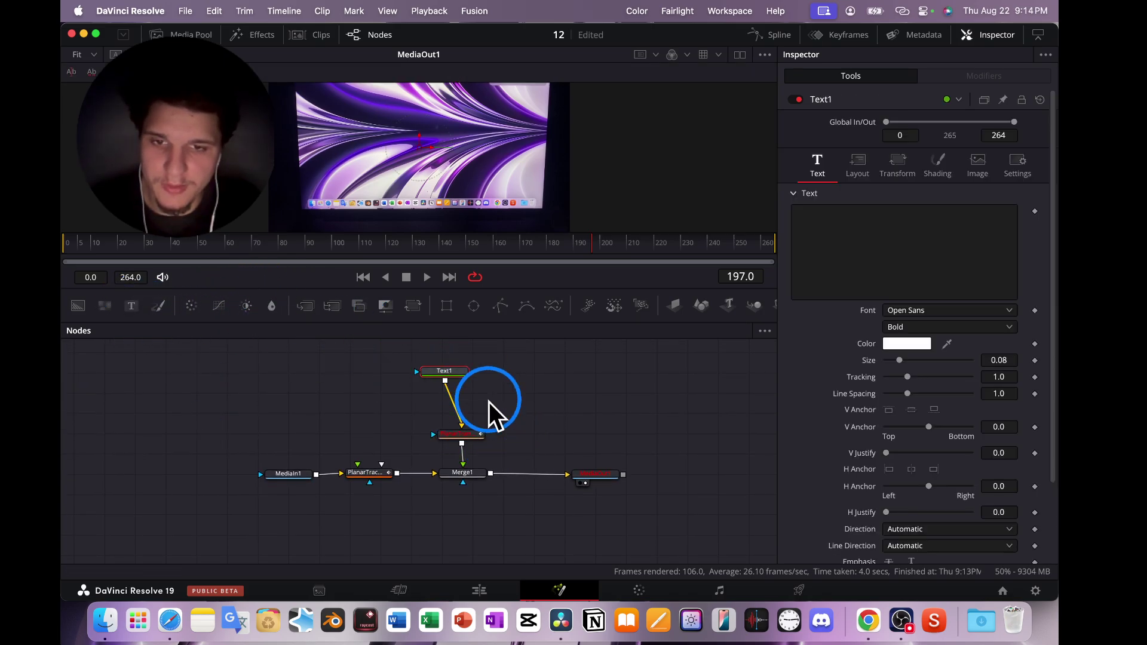
pyautogui.moveTo(444, 370); pyautogui.dragTo(455, 369)
# Change the Text1 title to SUBSCRIBE, set size 0.1575, and color it black
pyautogui.click(901, 223)
pyautogui.write('SUBSCRIB')
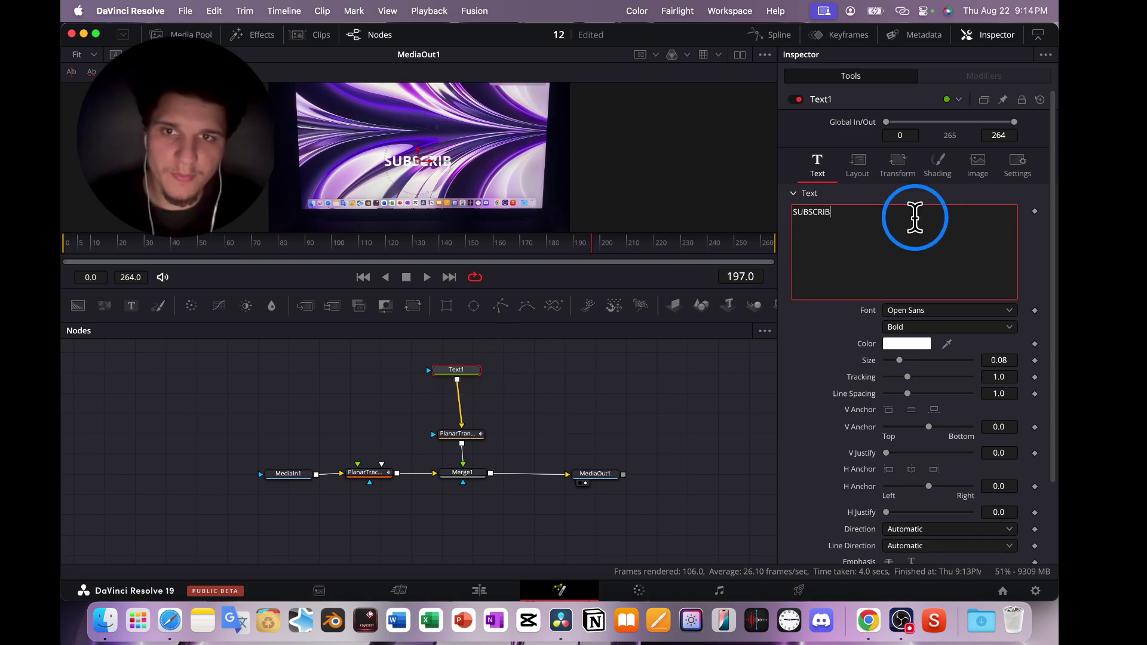
pyautogui.write('E')
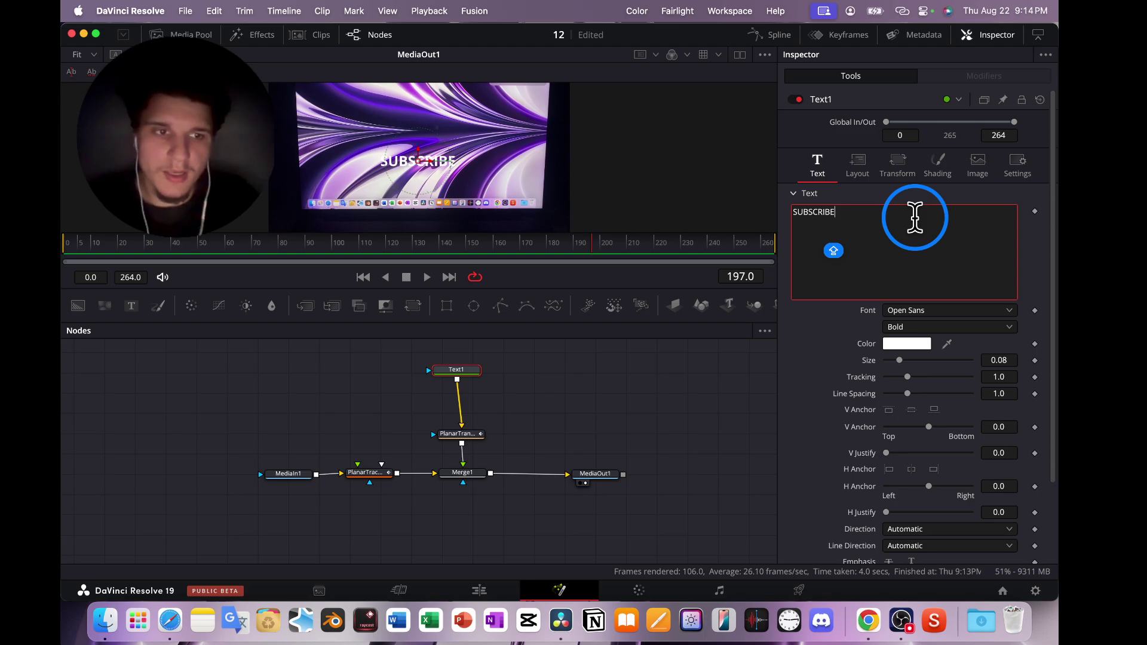
pyautogui.moveTo(899, 359); pyautogui.dragTo(910, 358)
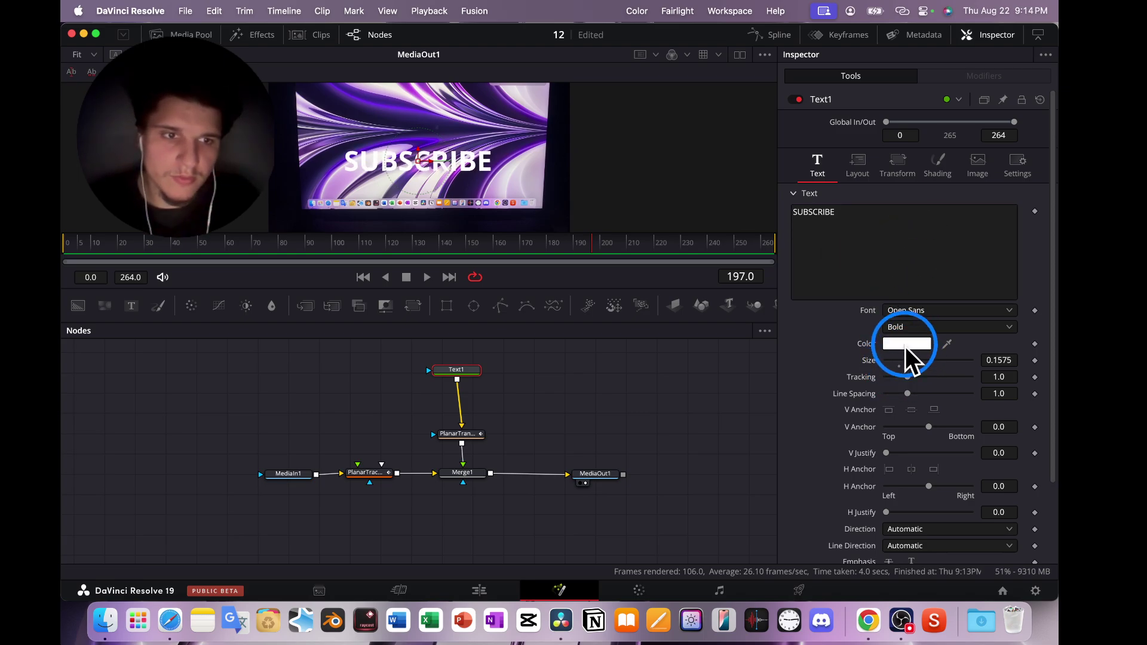
pyautogui.click(906, 345)
pyautogui.click(292, 329)
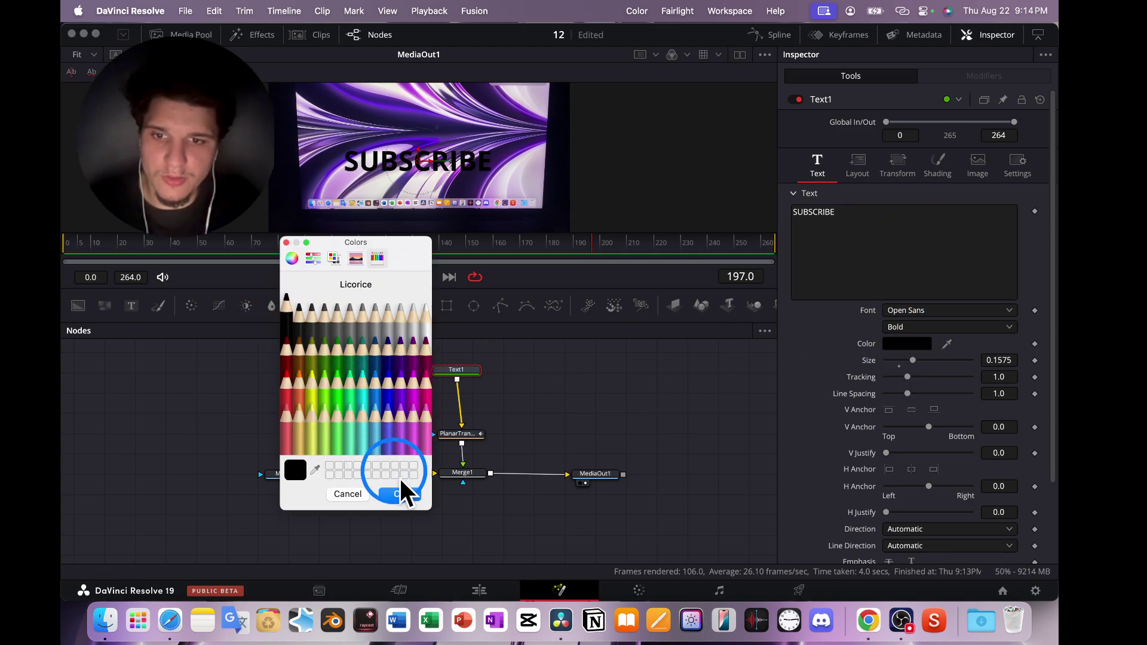
pyautogui.click(399, 494)
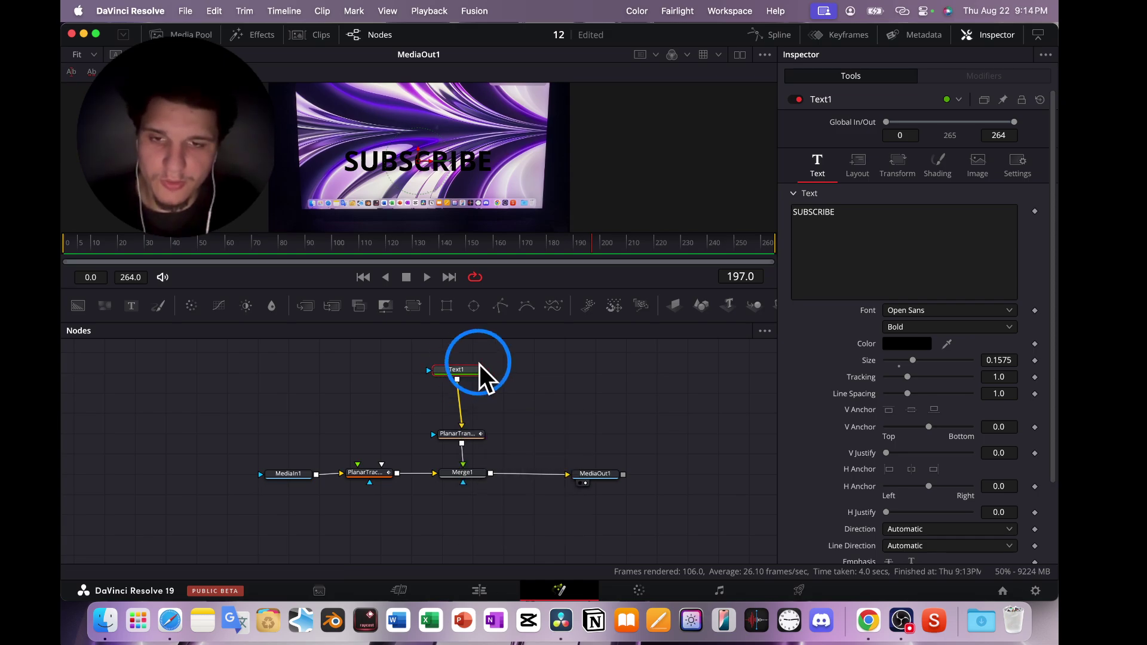
pyautogui.moveTo(455, 370)
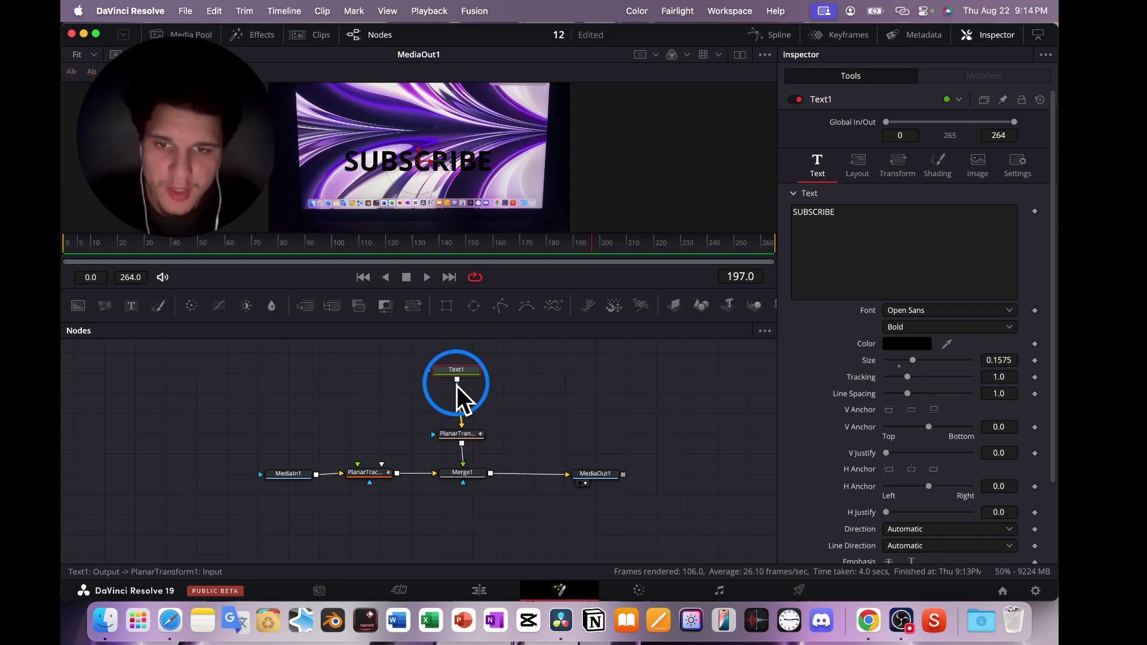
# Add a Corner Positioner node by searching 'corn' and place it below Text1
pyautogui.hotkey('shift', 'space')
pyautogui.write('plan')
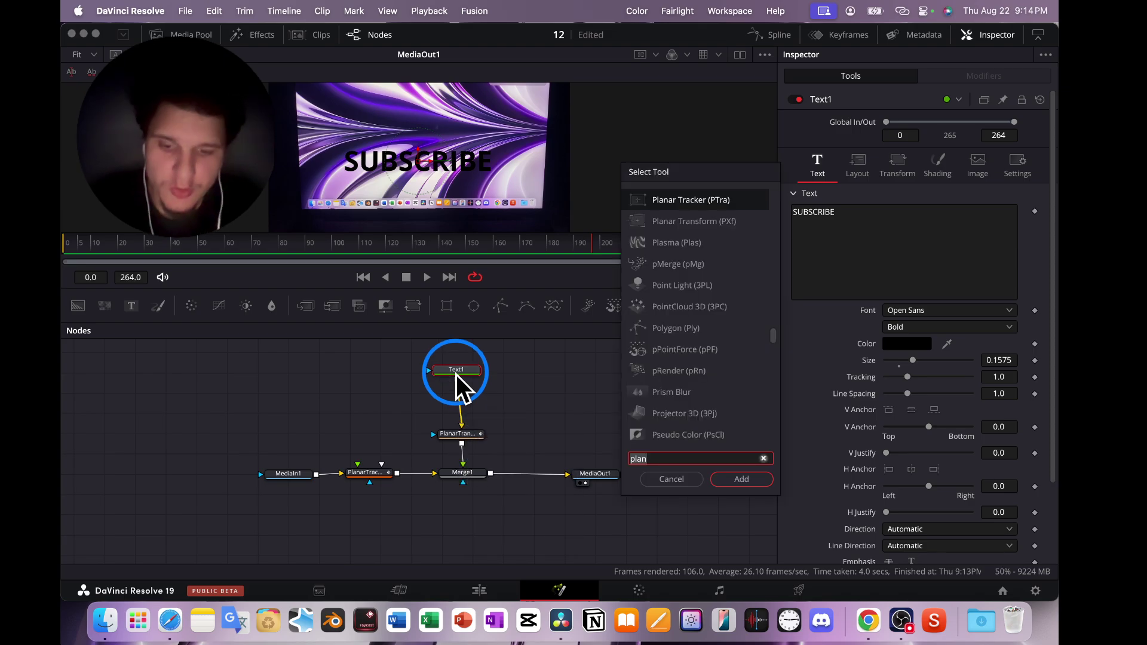
pyautogui.press('BackSpace')
pyautogui.press('BackSpace')
pyautogui.press('BackSpace')
pyautogui.write('COL')
pyautogui.press('BackSpace')
pyautogui.press('BackSpace')
pyautogui.press('BackSpace')
pyautogui.write('c')
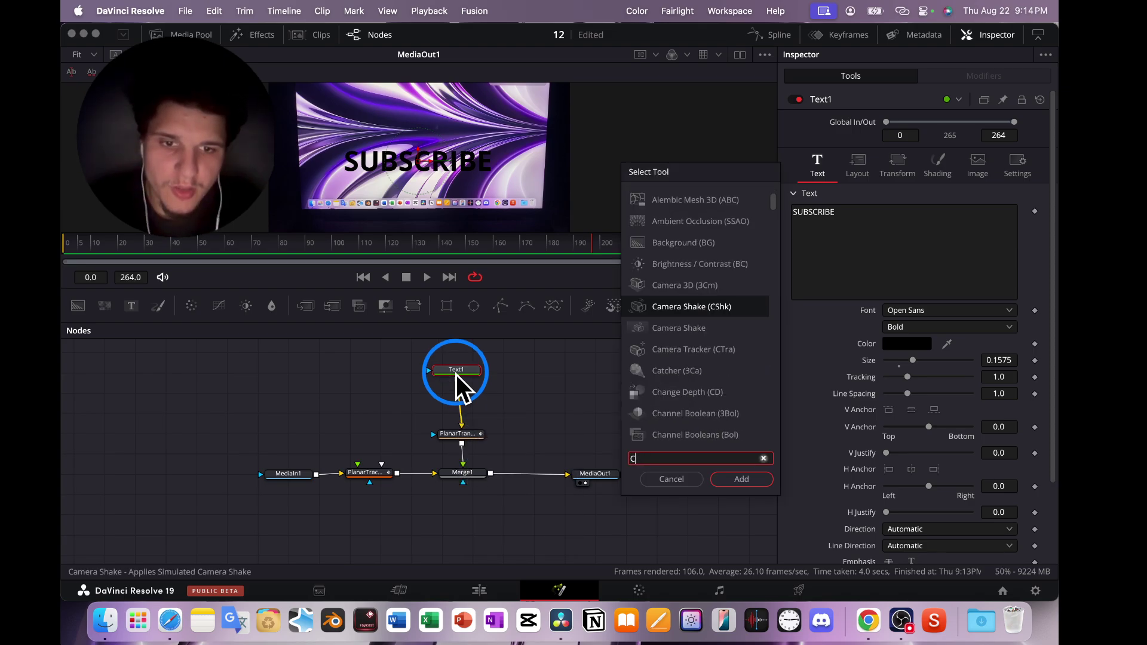
pyautogui.write('orne')
pyautogui.press('Return')
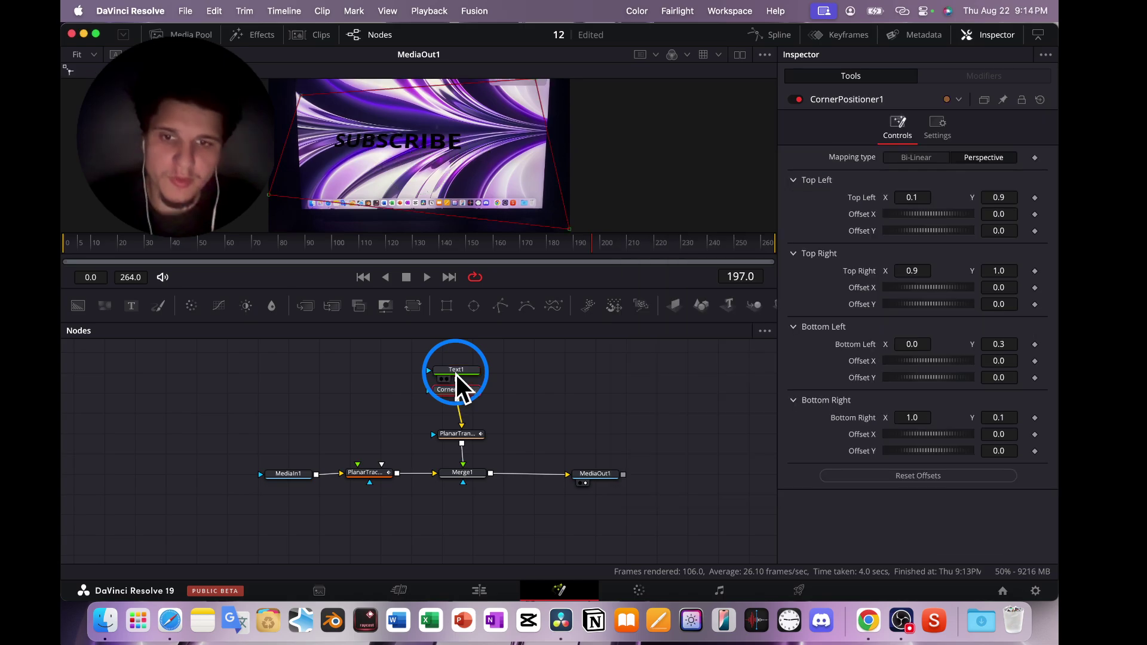
pyautogui.moveTo(458, 380); pyautogui.dragTo(470, 411)
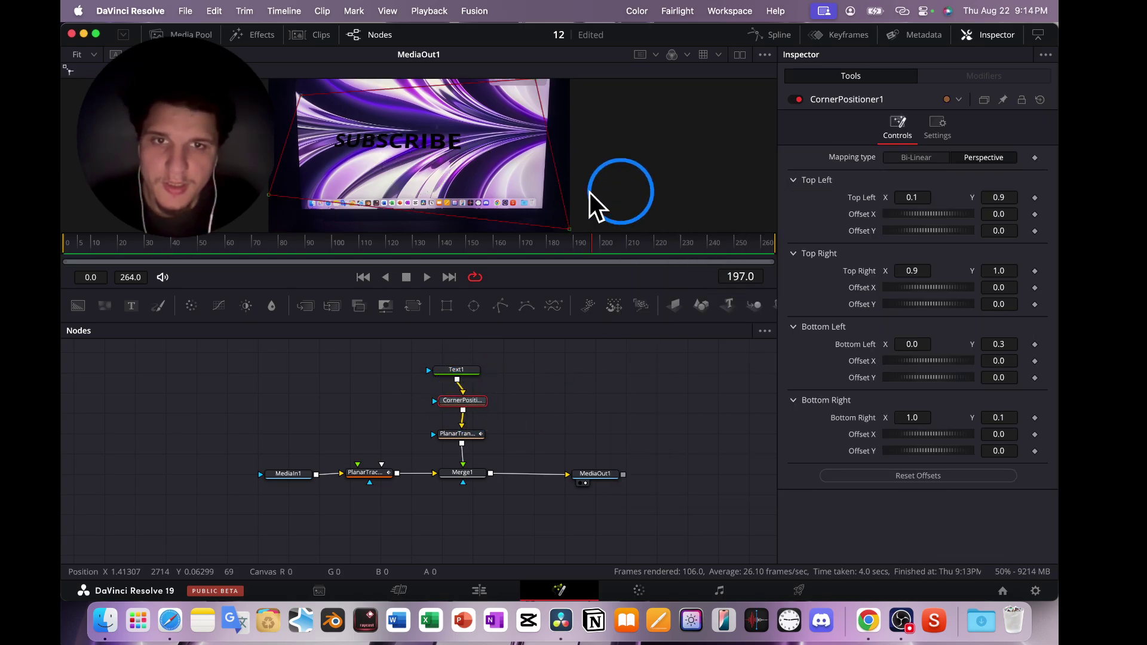
# Drag the Corner Positioner's four corner handles onto the laptop screen's corners
pyautogui.moveTo(569, 229); pyautogui.dragTo(535, 204)
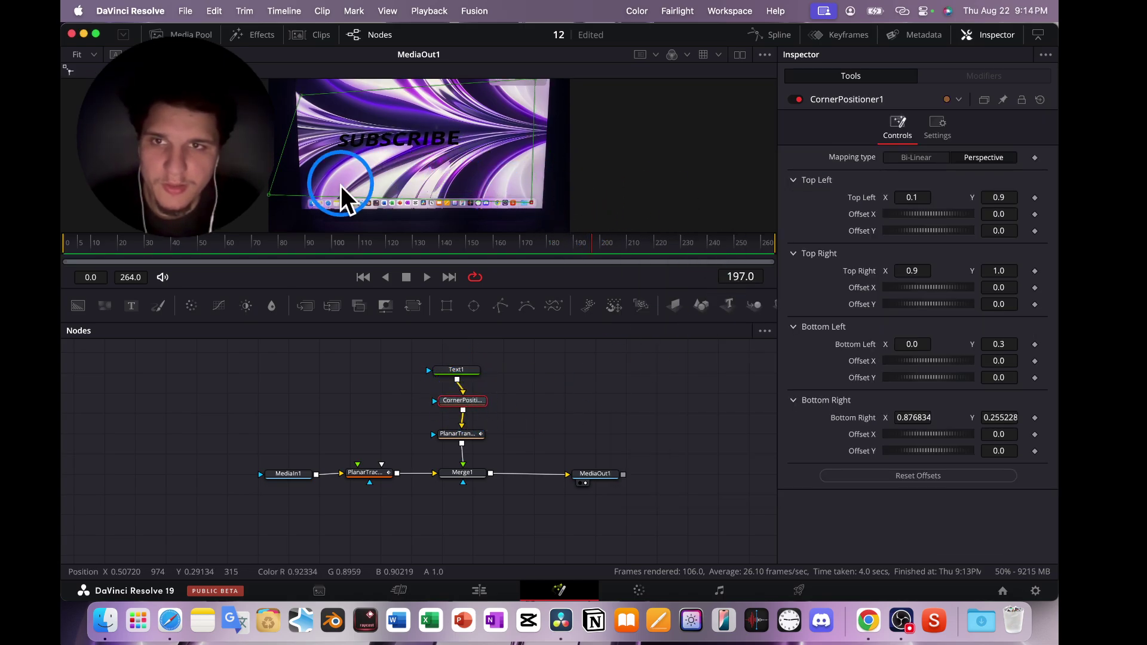
pyautogui.moveTo(268, 197); pyautogui.dragTo(304, 216)
pyautogui.moveTo(299, 99); pyautogui.dragTo(296, 93)
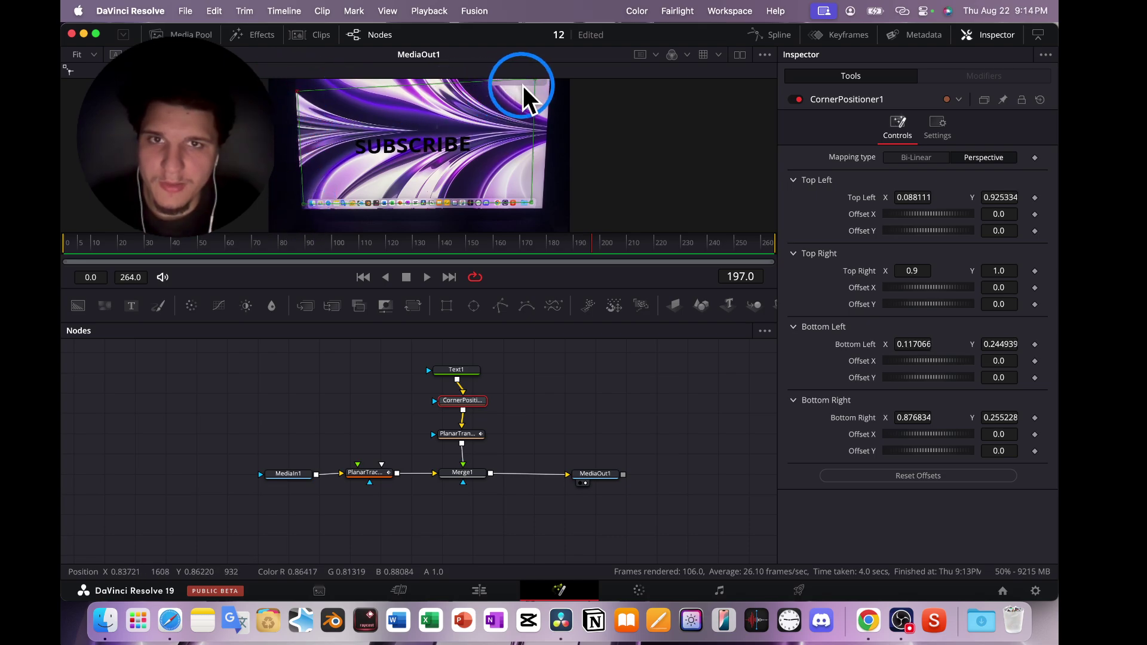
pyautogui.scroll(-2, 525, 101)
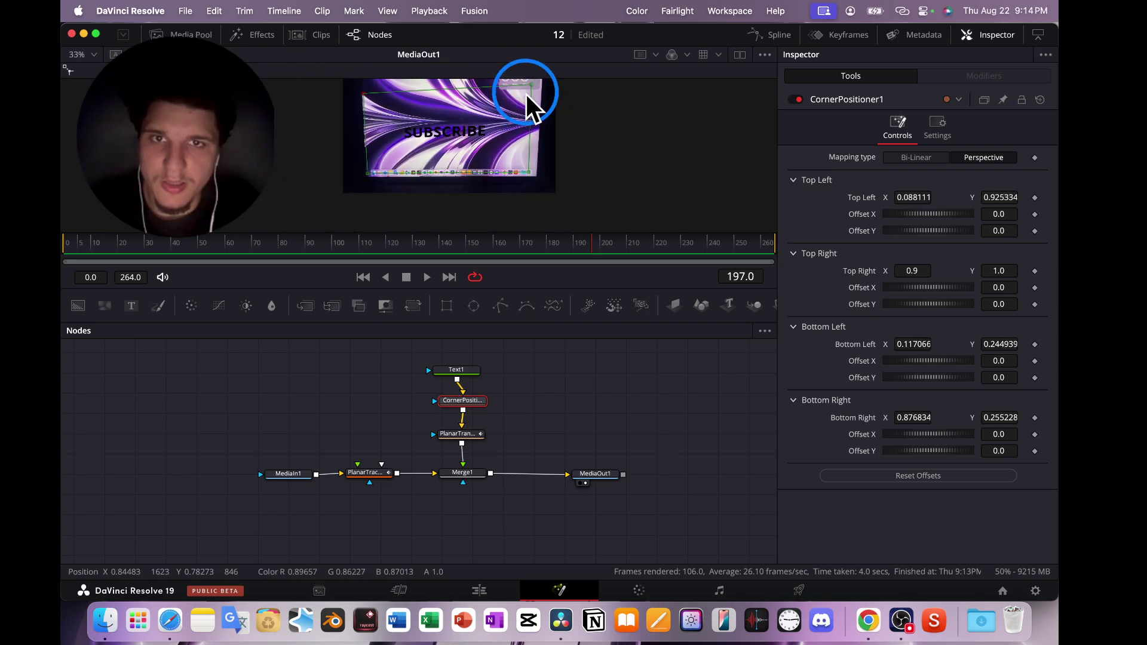
pyautogui.moveTo(525, 101); pyautogui.dragTo(530, 98)
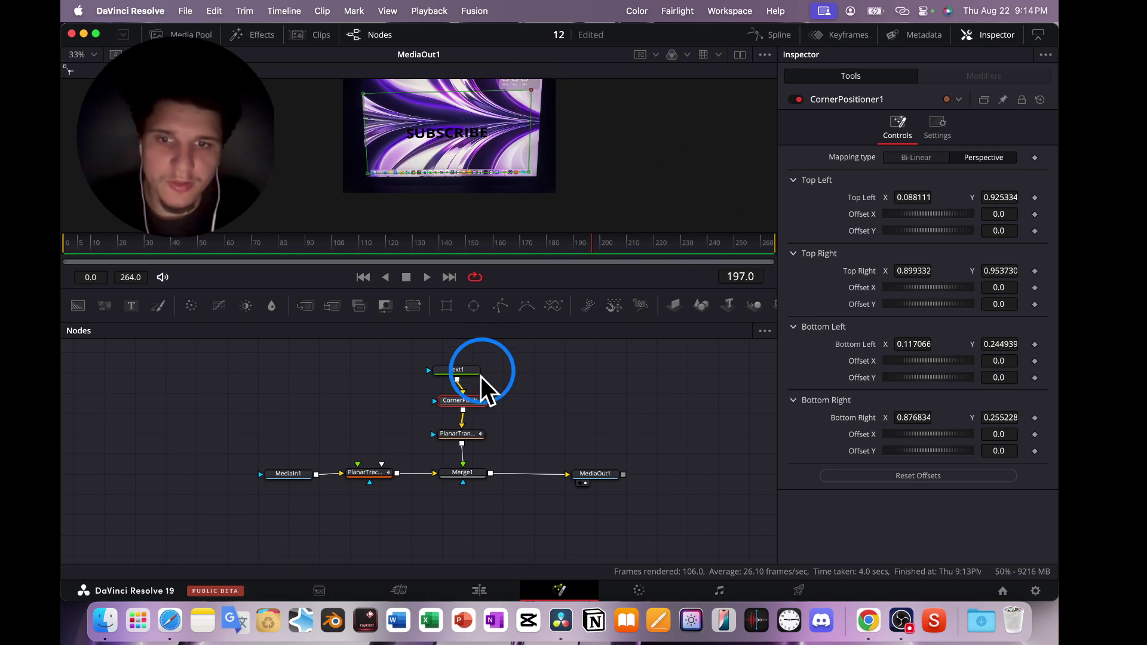
# Raise the Text1 Size to about 0.31 and scrub back to check the text
pyautogui.click(462, 370)
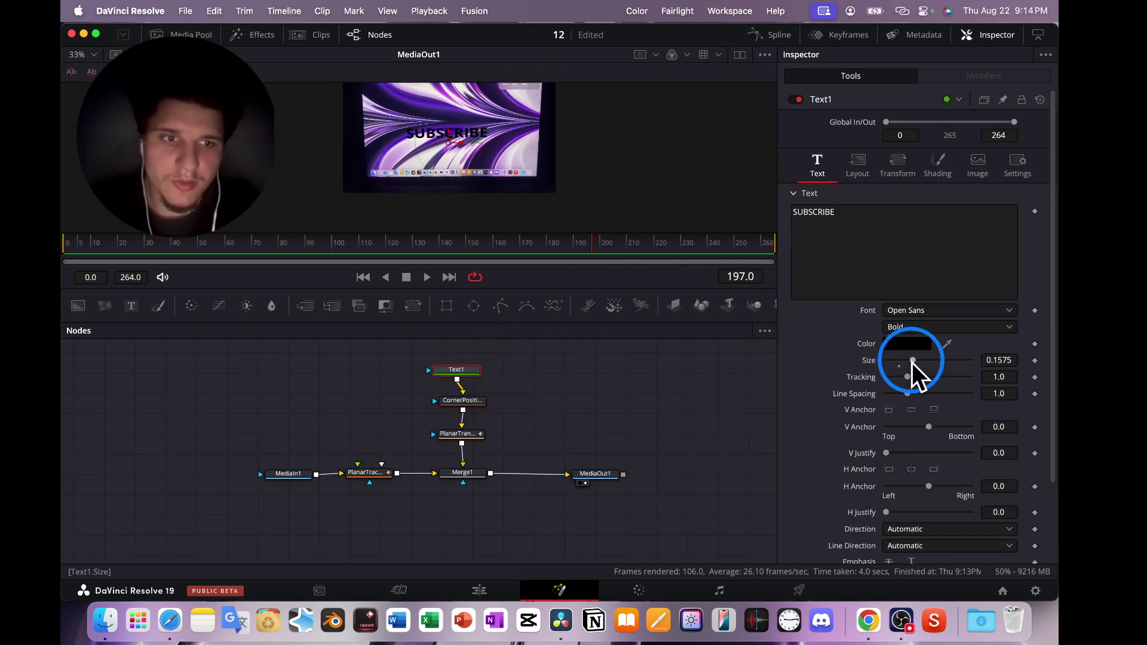
pyautogui.moveTo(912, 361); pyautogui.dragTo(938, 361)
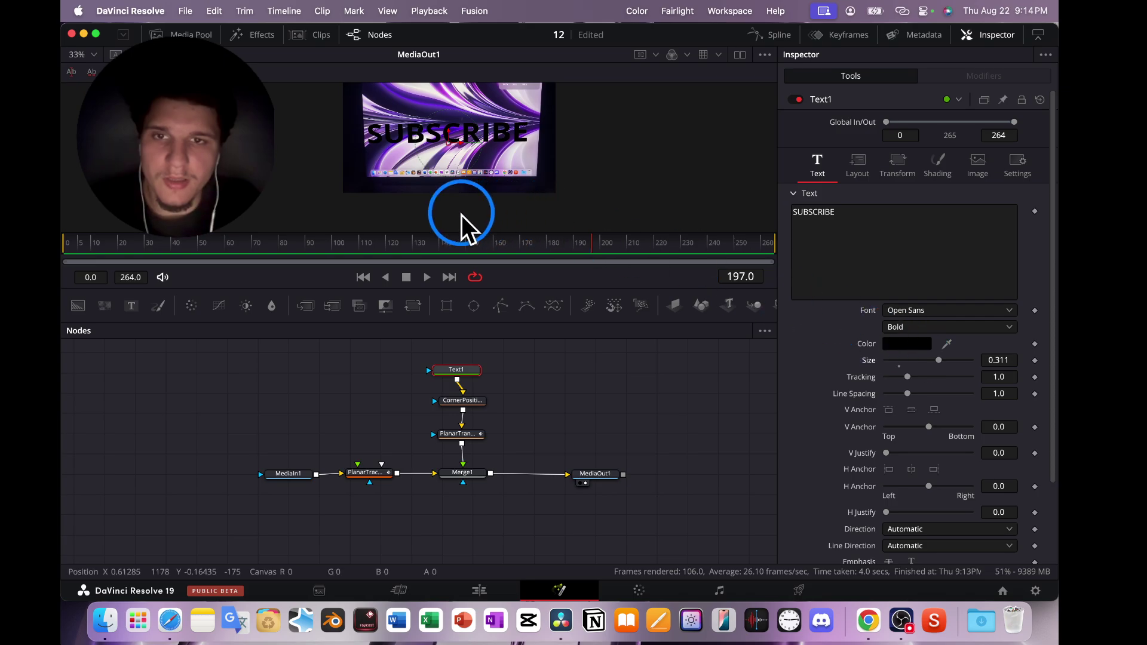
pyautogui.moveTo(449, 238)
pyautogui.mouseDown()
pyautogui.moveTo(245, 218)
pyautogui.moveTo(731, 237)
pyautogui.moveTo(733, 224)
pyautogui.moveTo(371, 221)
pyautogui.moveTo(547, 224)
pyautogui.mouseUp()
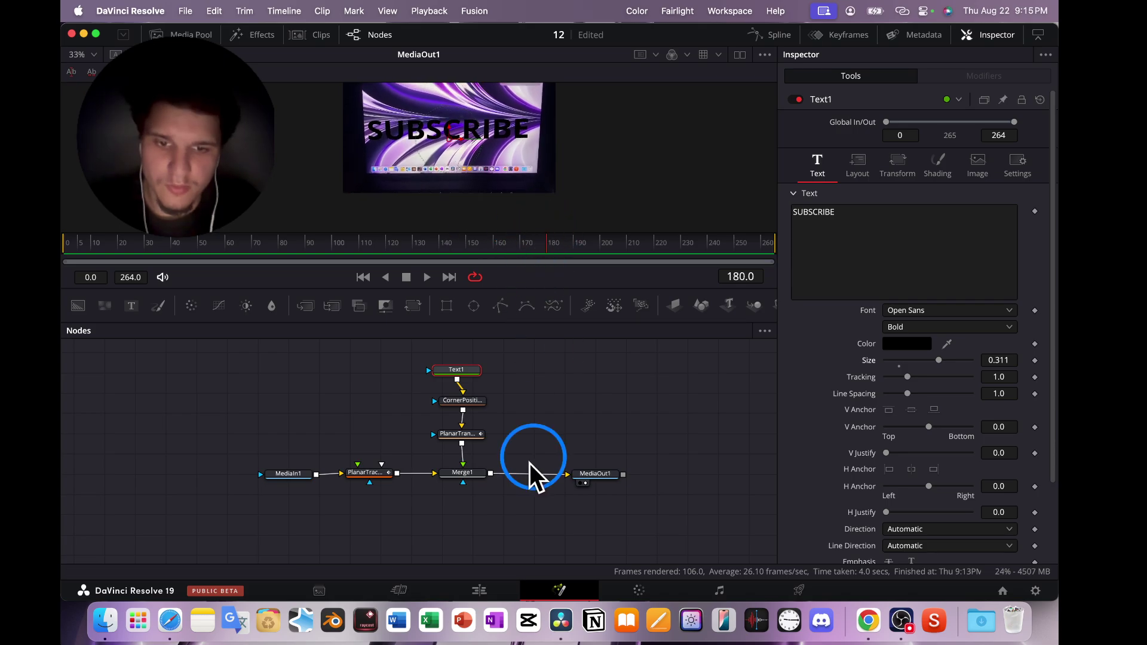
# Cut the Video 1 laptop clip at the playhead and move the later piece to Video 2
pyautogui.click(499, 593)
pyautogui.moveTo(543, 380)
pyautogui.mouseDown()
pyautogui.moveTo(505, 379)
pyautogui.moveTo(532, 379)
pyautogui.mouseUp()
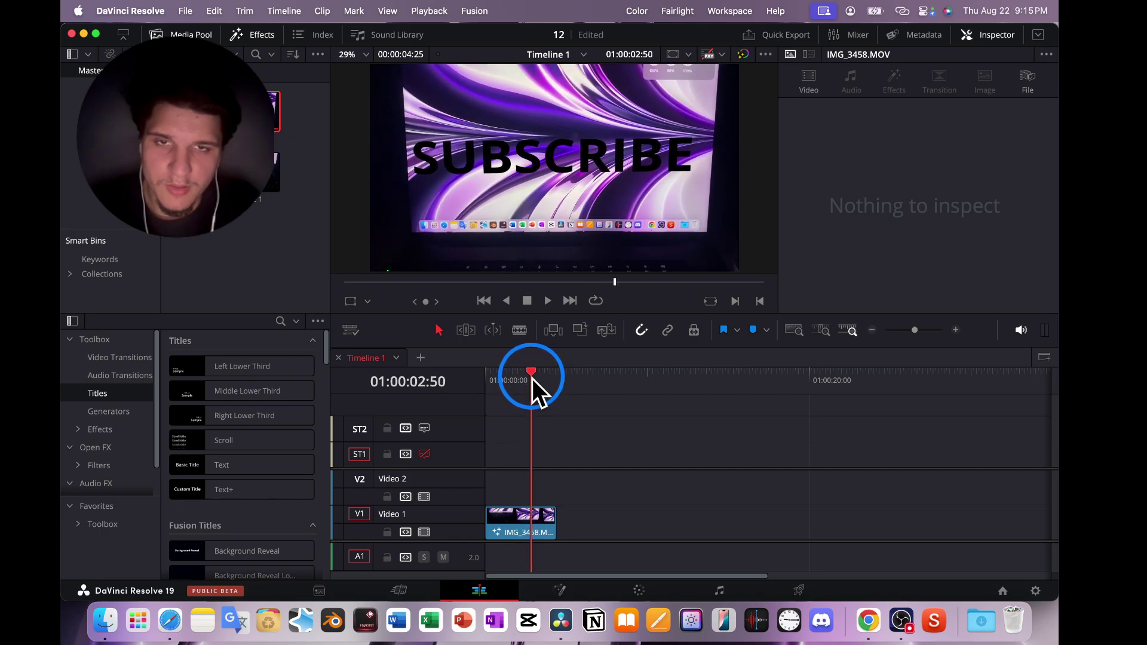
pyautogui.click(529, 519)
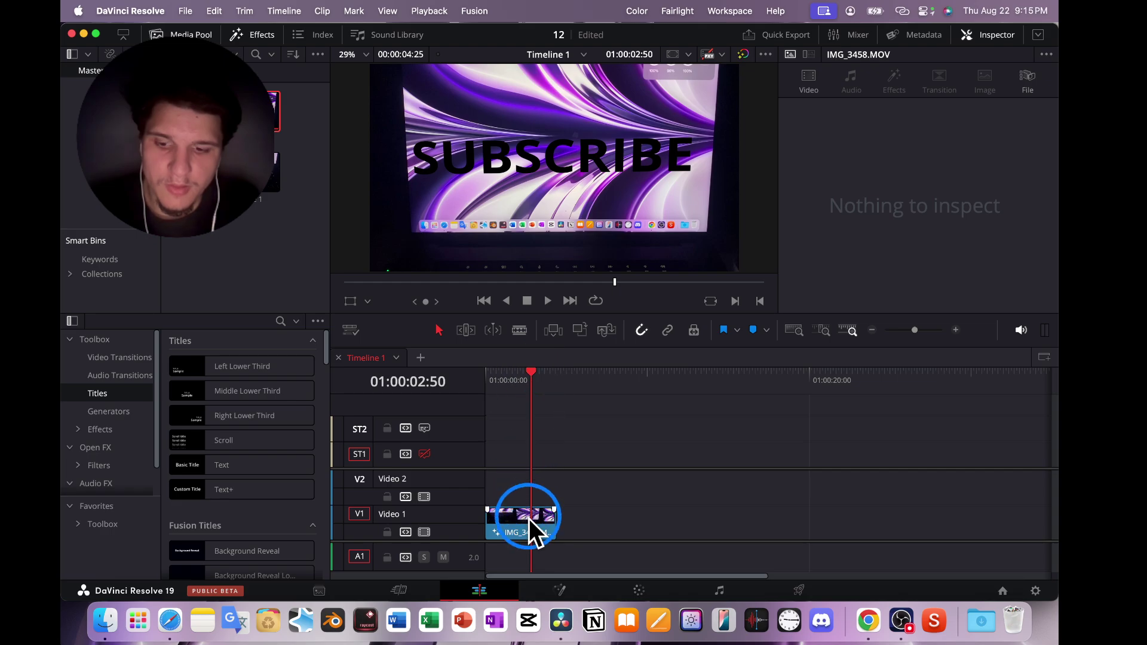
pyautogui.press('super+b')
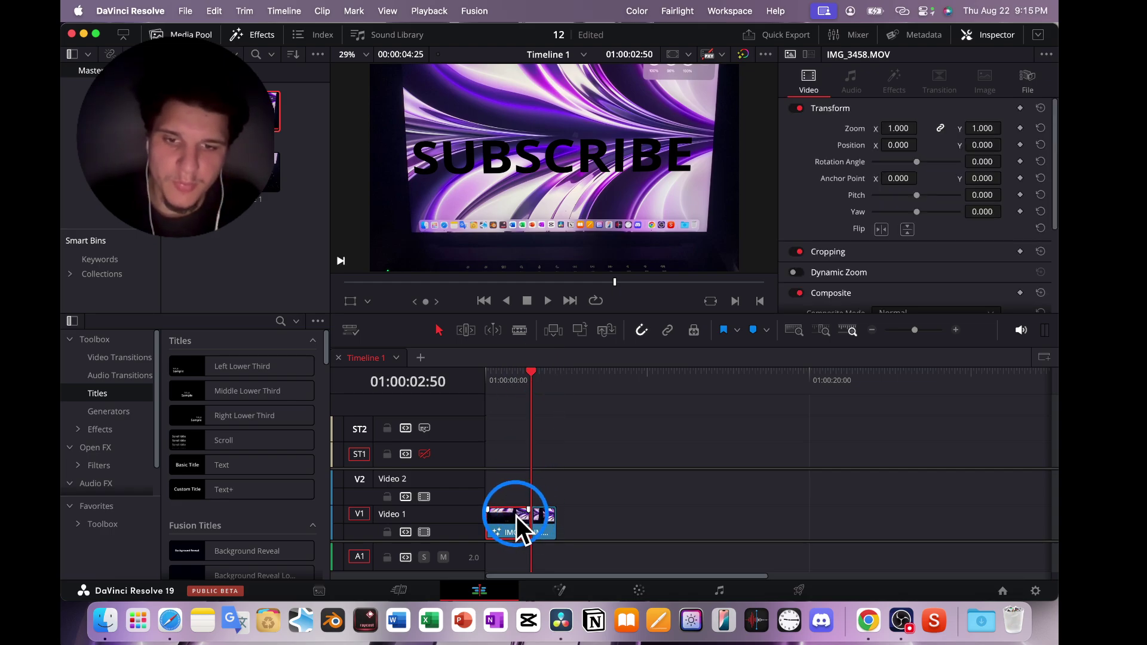
pyautogui.moveTo(574, 507)
pyautogui.mouseDown()
pyautogui.moveTo(513, 518)
pyautogui.moveTo(514, 493)
pyautogui.moveTo(511, 517)
pyautogui.mouseUp()
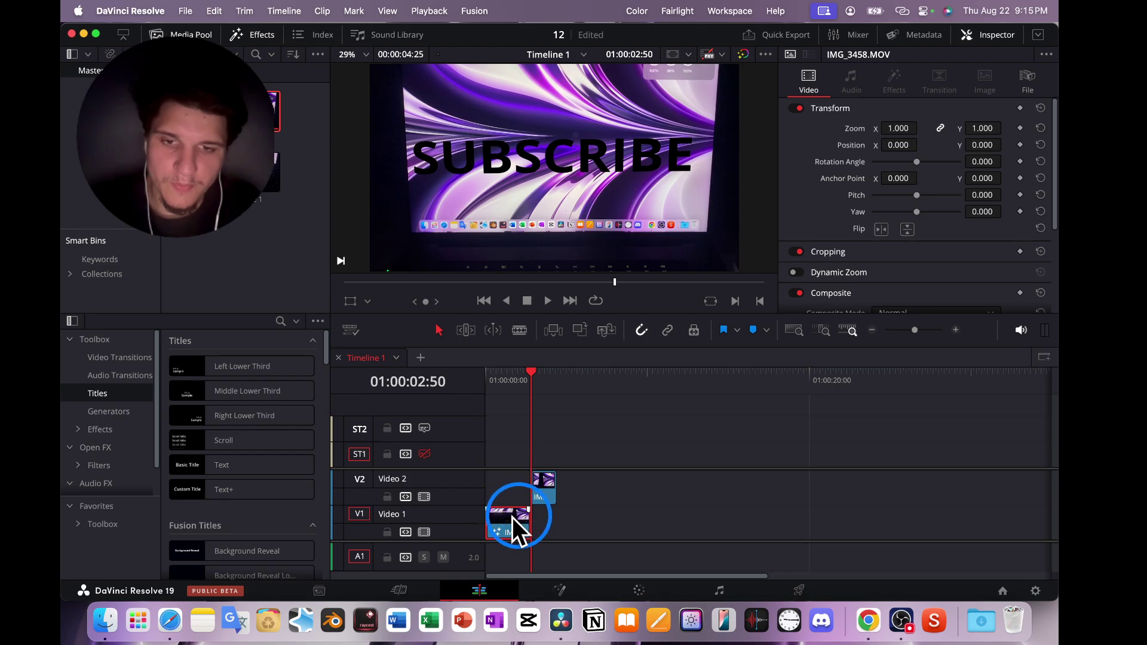
# Delete every node in the first piece's Fusion composition and return to Edit
pyautogui.click(512, 385)
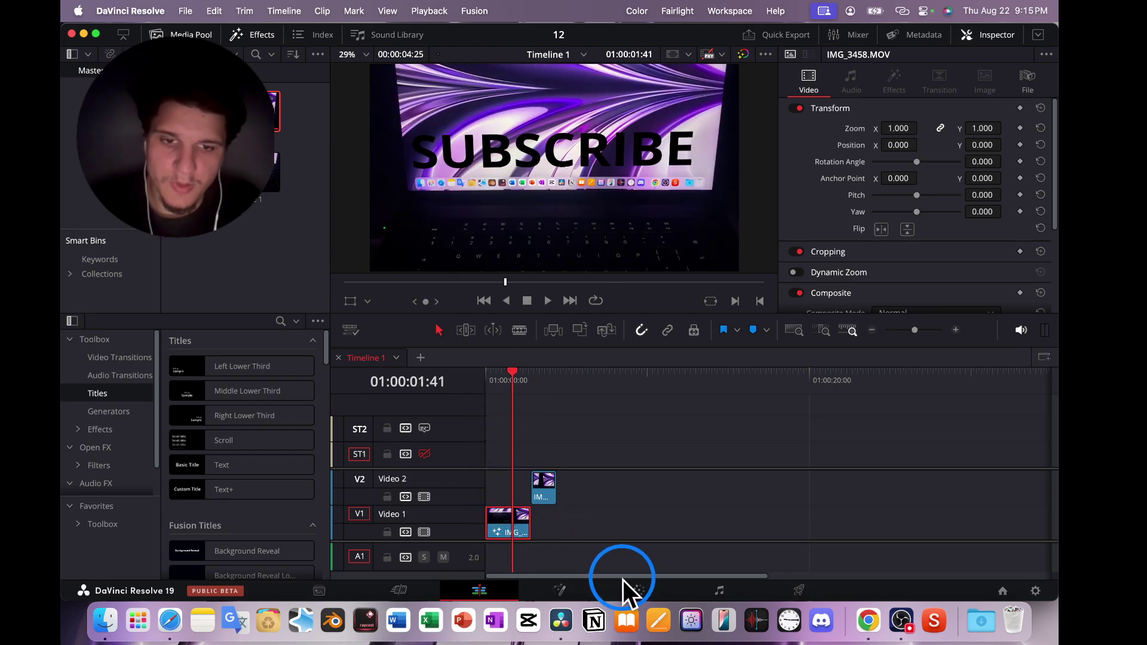
pyautogui.click(596, 591)
pyautogui.moveTo(628, 372); pyautogui.dragTo(304, 502)
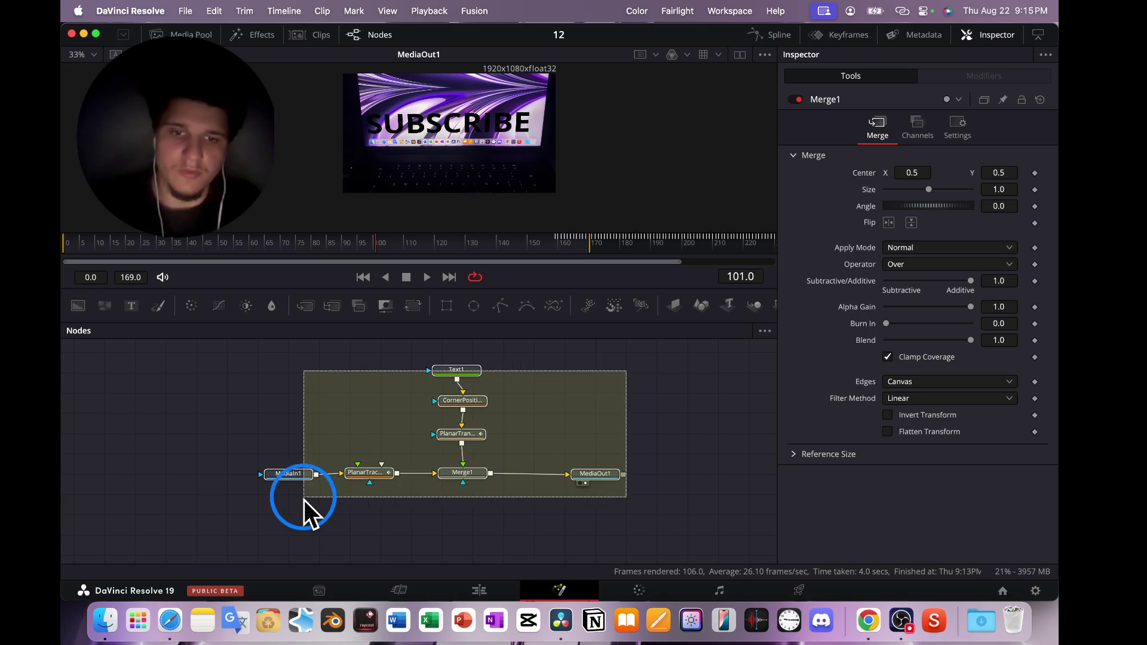
pyautogui.press('Delete')
pyautogui.click(480, 591)
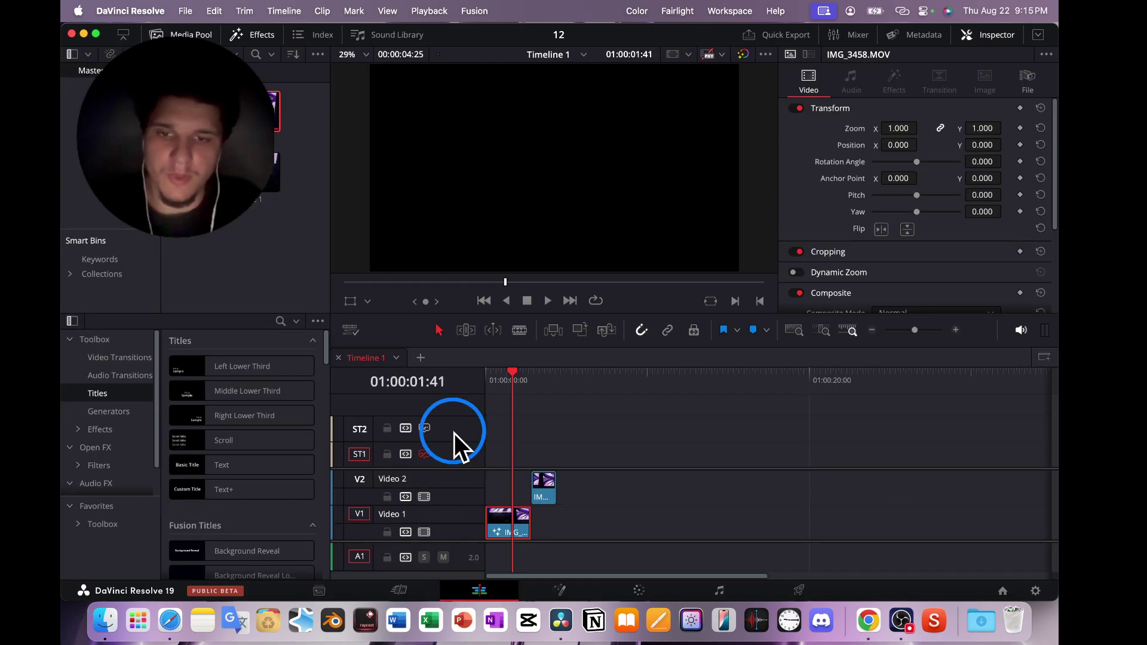
# Scrub the first piece and confirm its Fusion composition is now empty
pyautogui.moveTo(498, 382); pyautogui.dragTo(507, 409)
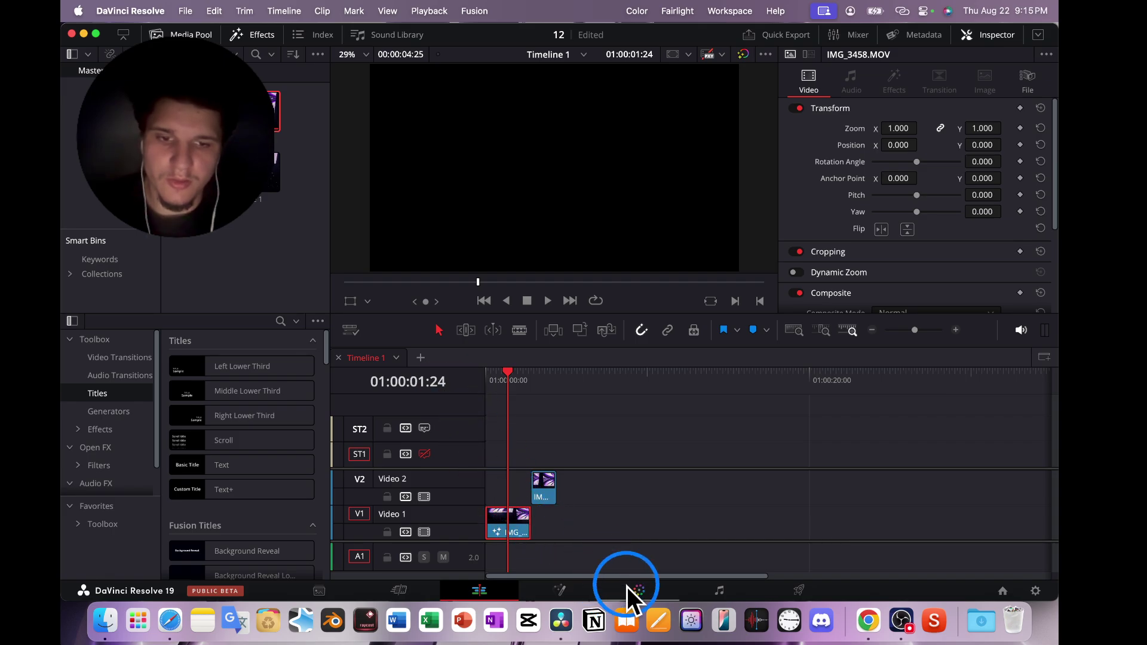
pyautogui.click(576, 592)
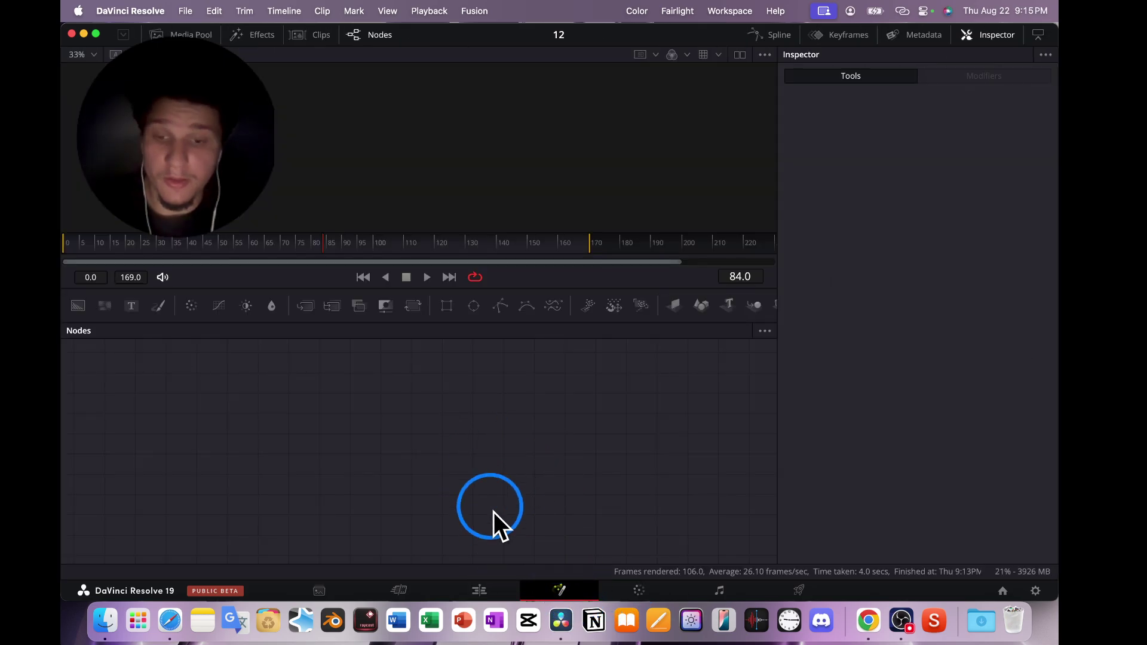
pyautogui.click(482, 584)
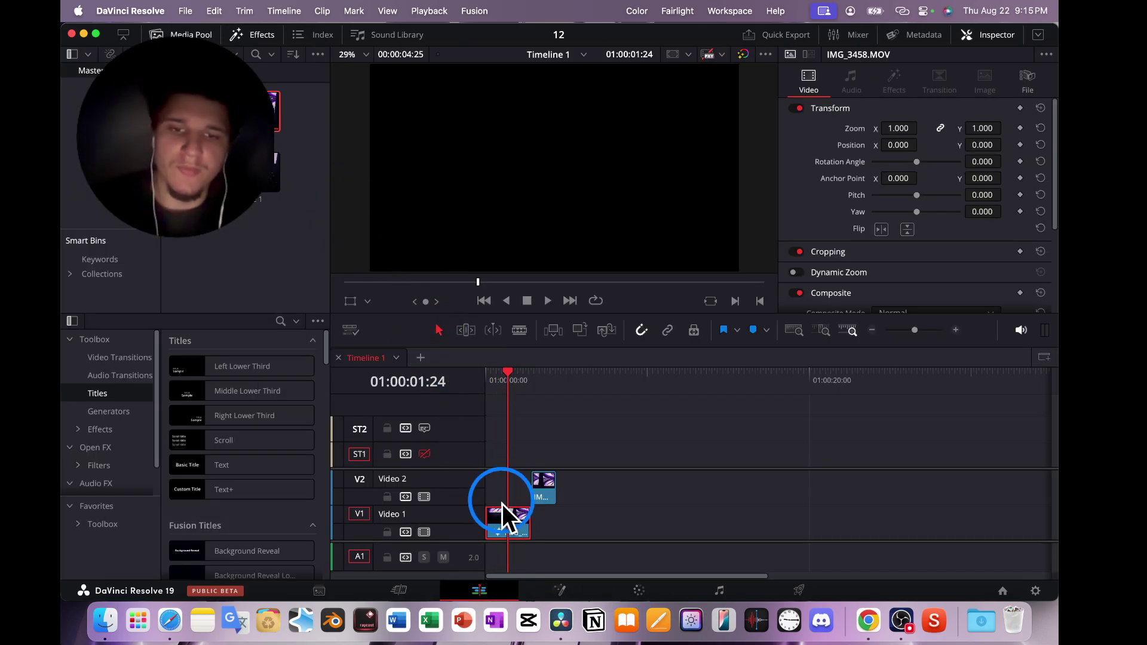
# Replace the Video 1 piece with a fresh copy of IMG_3458.MOV from the Media Pool
pyautogui.press('Delete')
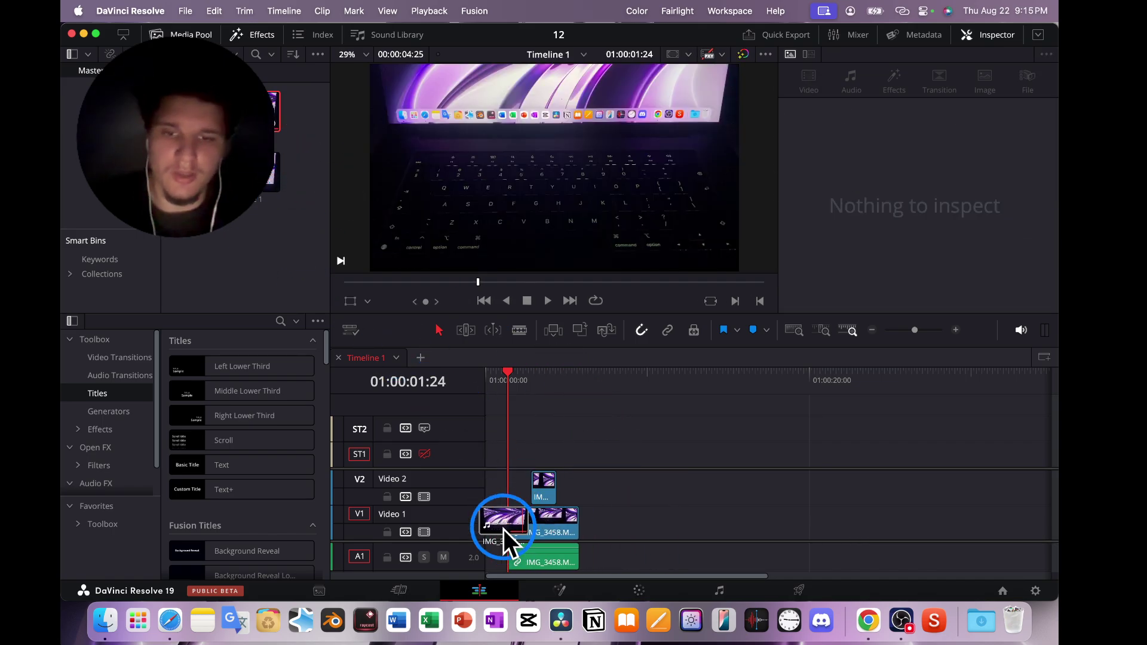
pyautogui.moveTo(288, 147); pyautogui.dragTo(491, 516)
pyautogui.click(511, 388)
# Play back the timeline from near the start to review the new piece
pyautogui.moveTo(513, 385)
pyautogui.mouseDown()
pyautogui.moveTo(535, 385)
pyautogui.moveTo(511, 384)
pyautogui.mouseUp()
pyautogui.press('space')
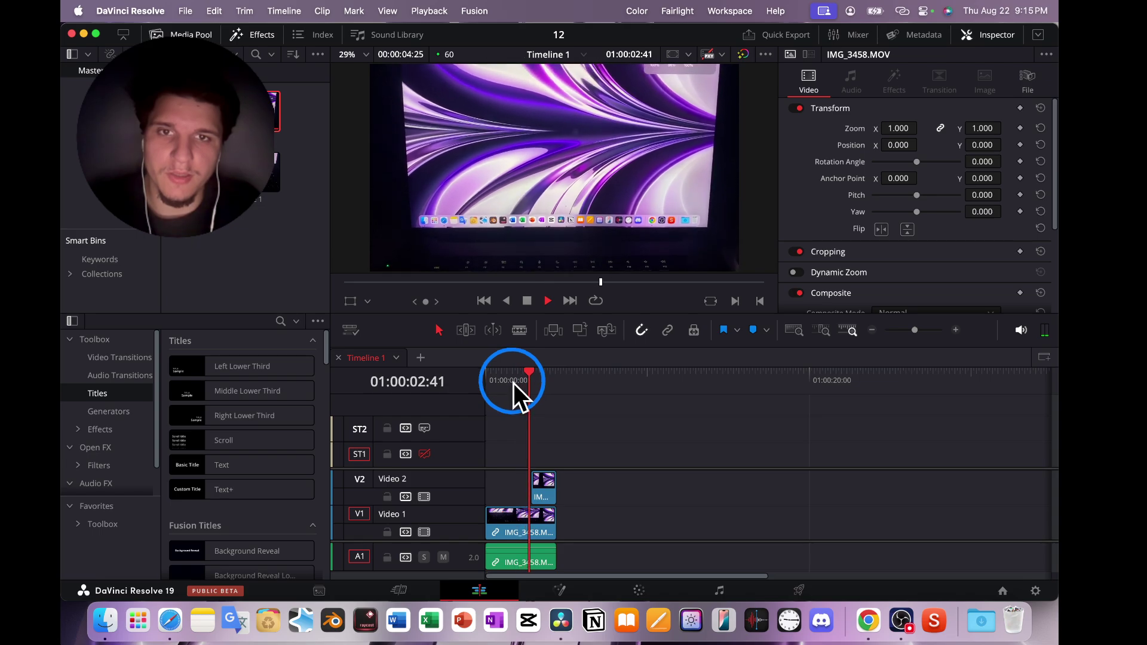
pyautogui.moveTo(516, 384); pyautogui.dragTo(504, 379)
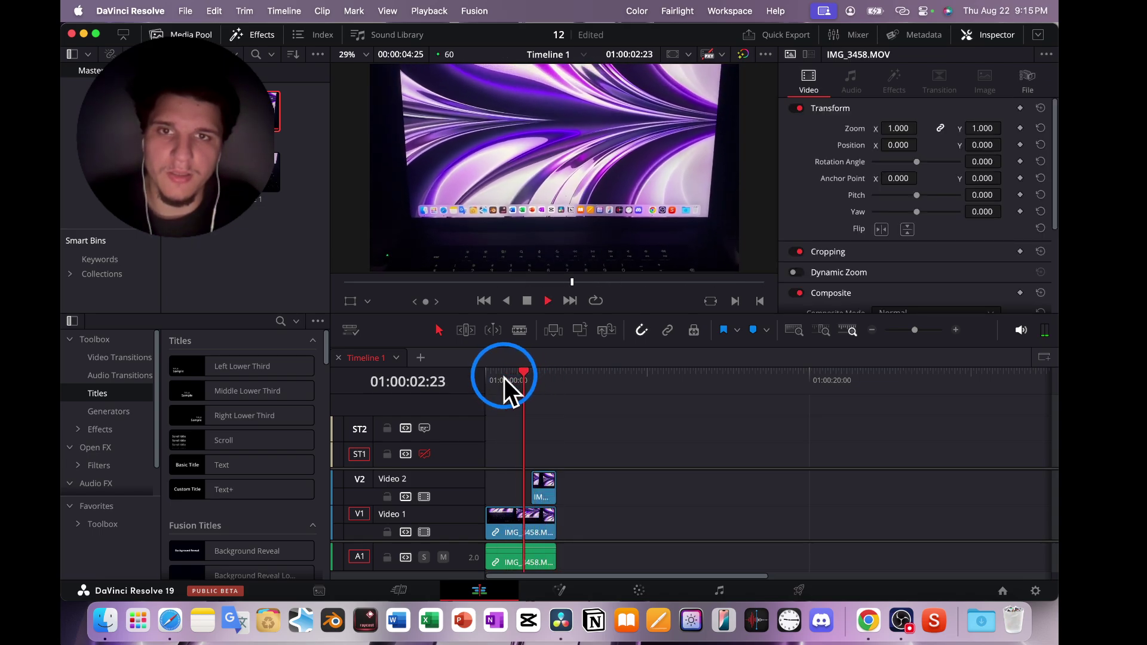
pyautogui.press('space')
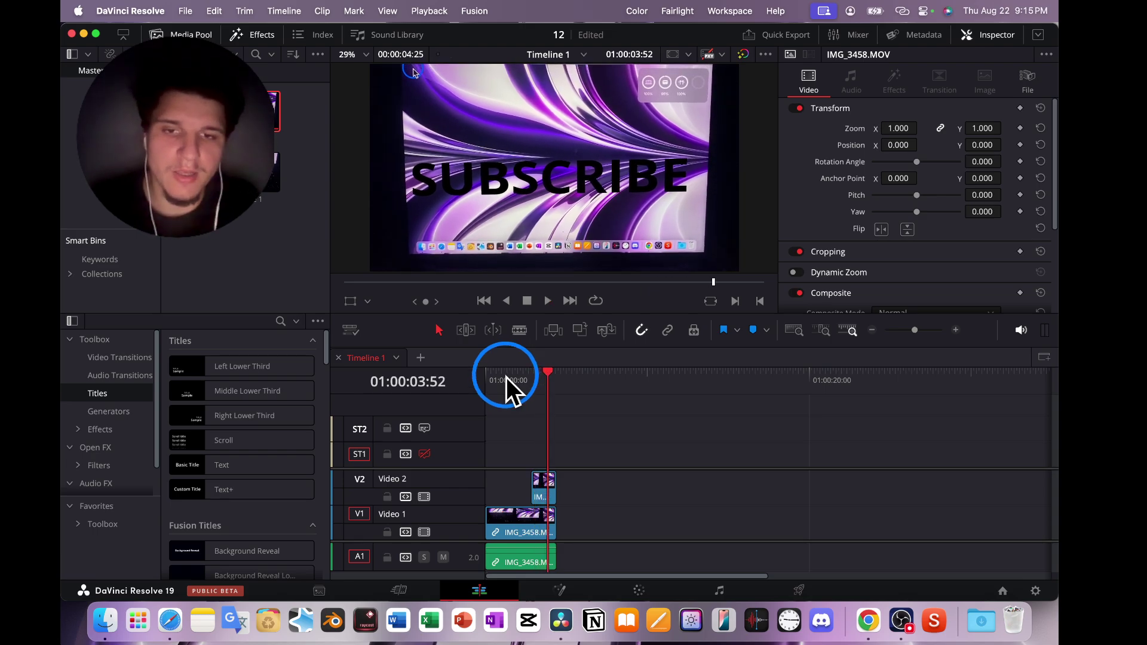
# Mark the cut point near 01:00:02:50 and move the Video 2 SUBSCRIBE piece down onto Video 1
pyautogui.moveTo(507, 378); pyautogui.dragTo(535, 380)
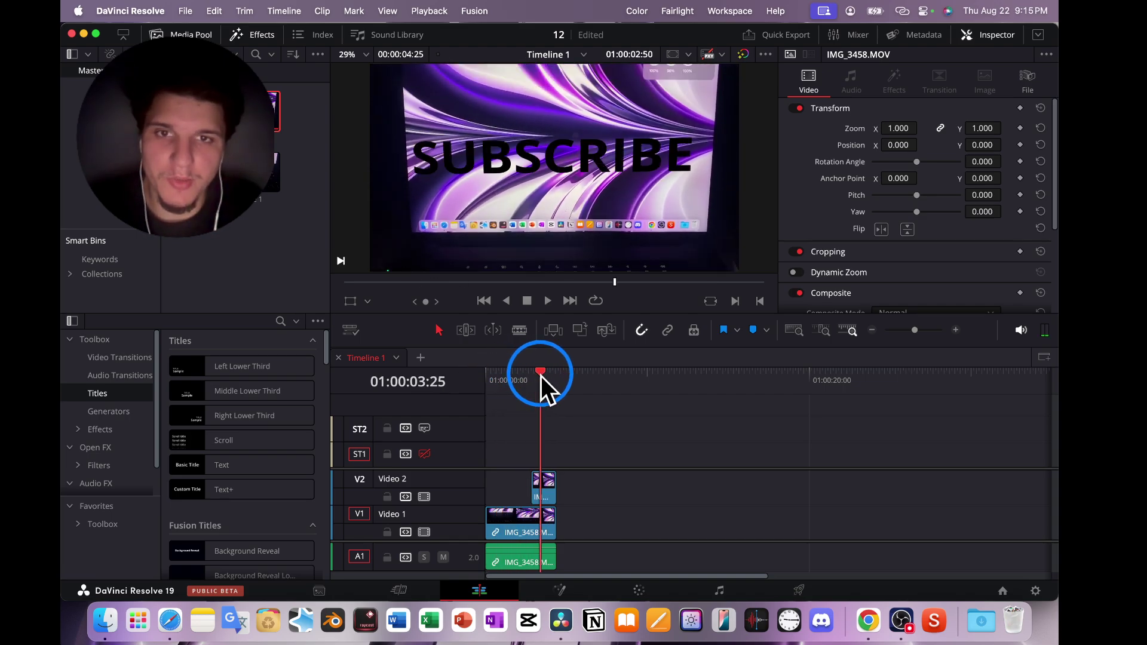
pyautogui.moveTo(535, 380); pyautogui.dragTo(532, 380)
pyautogui.click(536, 517)
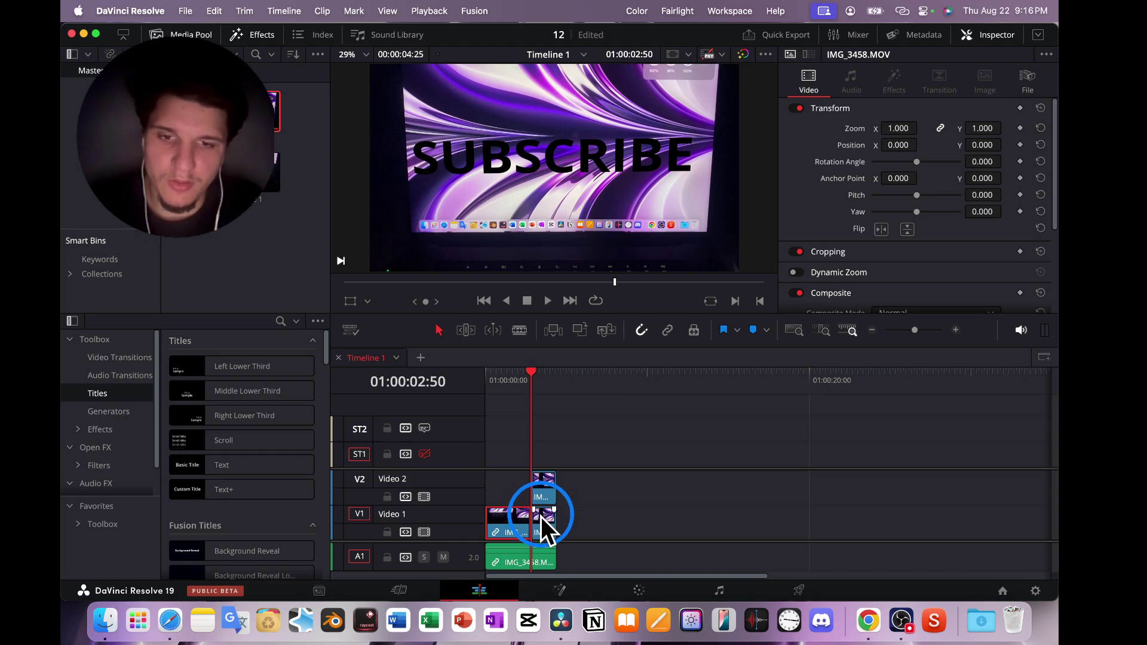
pyautogui.moveTo(545, 529); pyautogui.dragTo(541, 518)
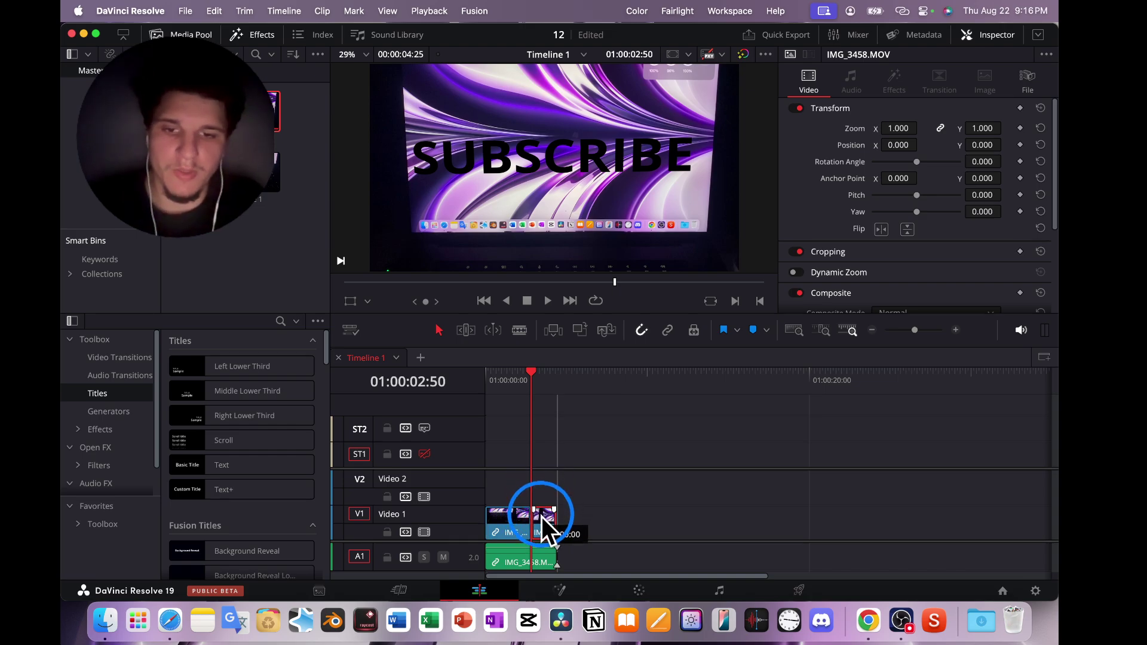
# Drop a Cross Dissolve onto the Video 1 cut and scrub through the SUBSCRIBE fade-in
pyautogui.click(250, 44)
pyautogui.click(141, 359)
pyautogui.click(262, 429)
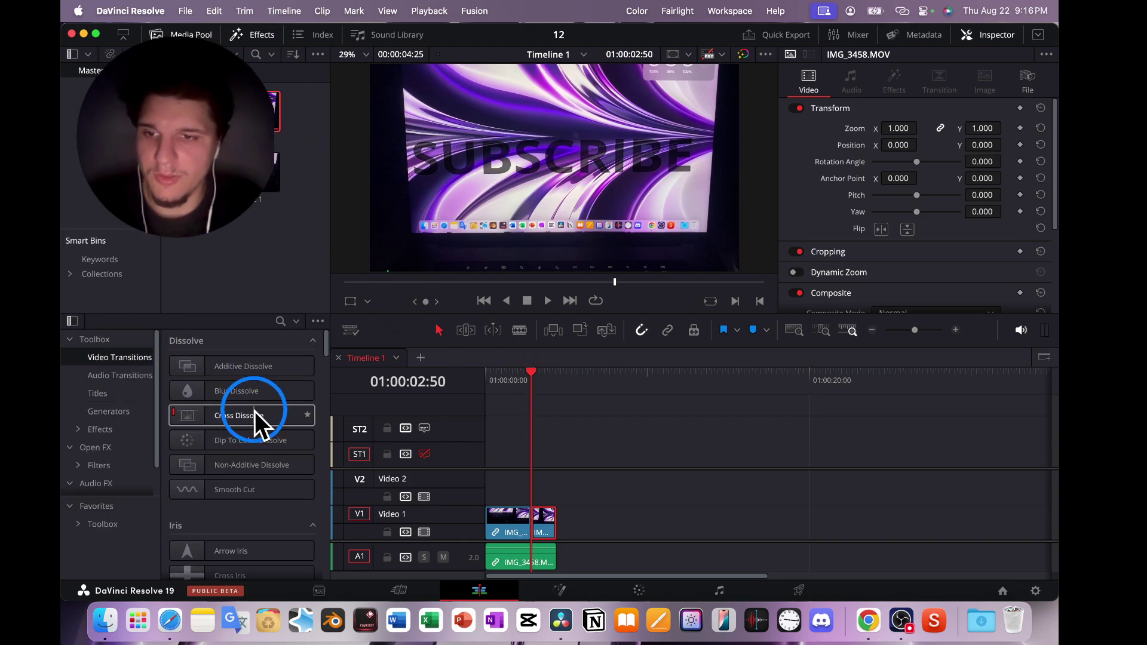
pyautogui.click(249, 370)
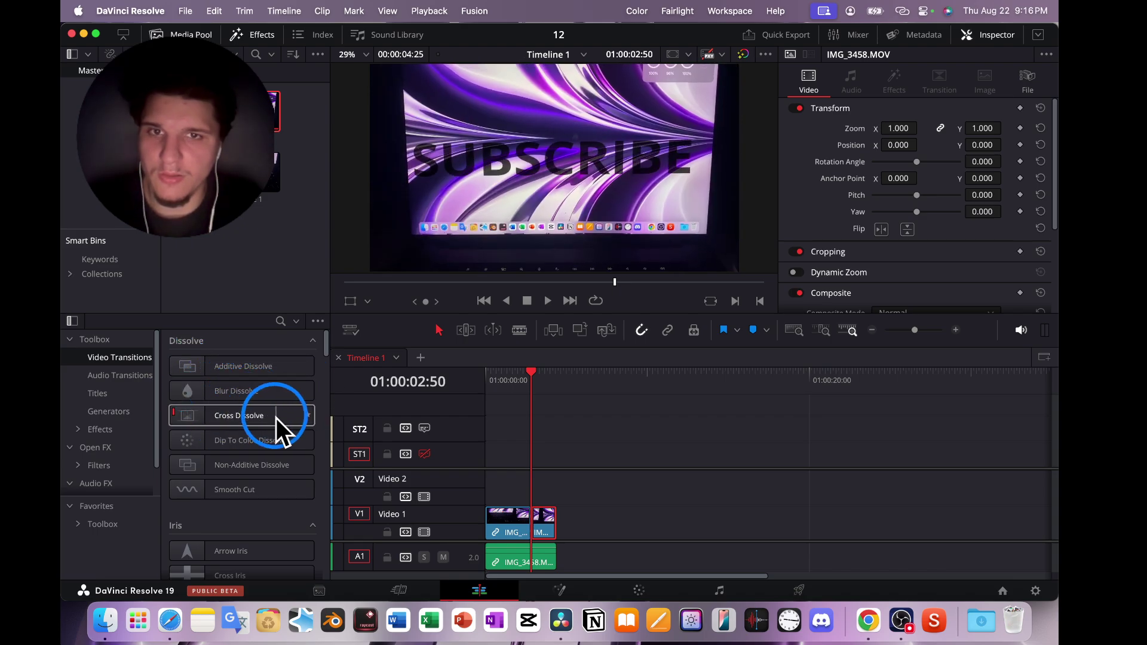
pyautogui.moveTo(215, 417); pyautogui.dragTo(533, 531)
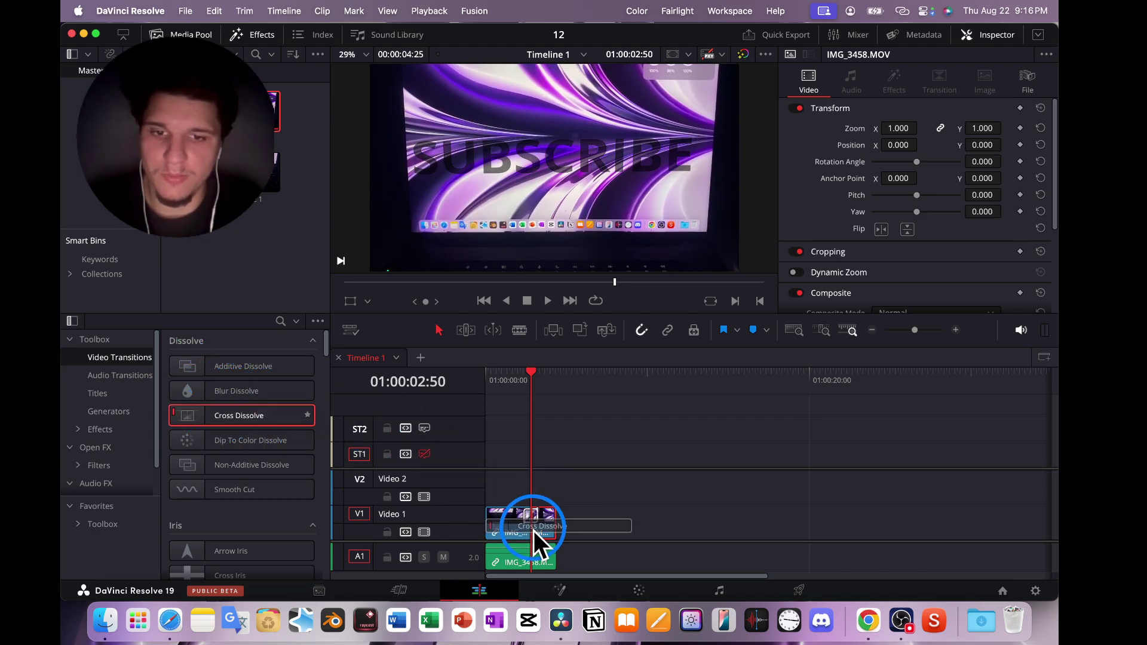
pyautogui.click(523, 395)
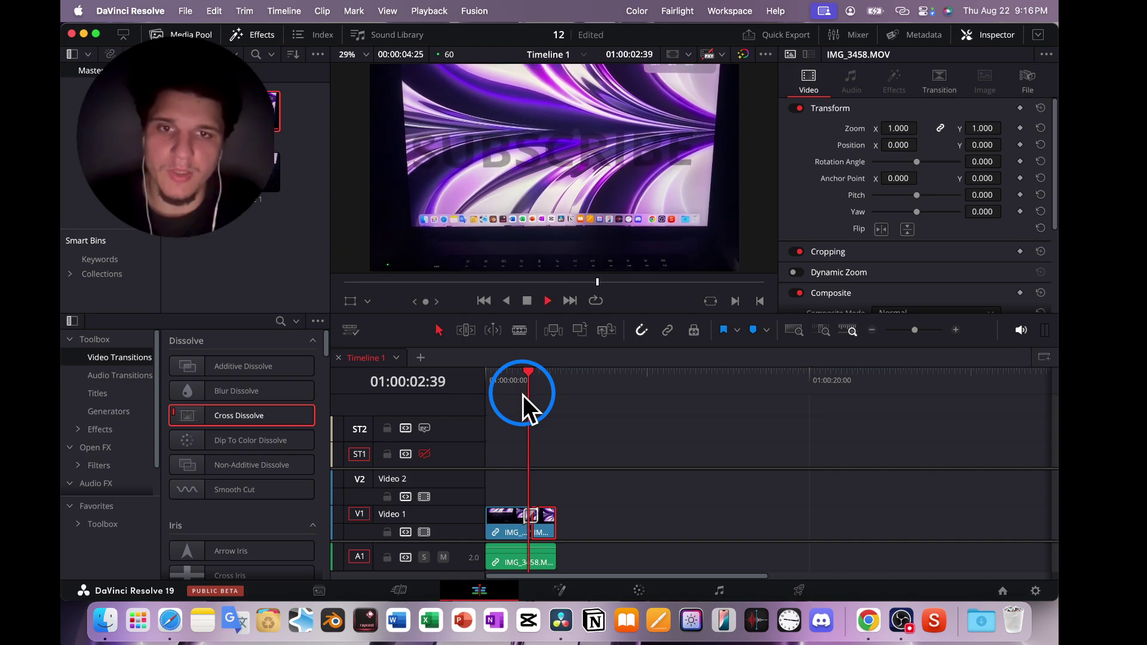
pyautogui.moveTo(524, 394); pyautogui.dragTo(546, 383)
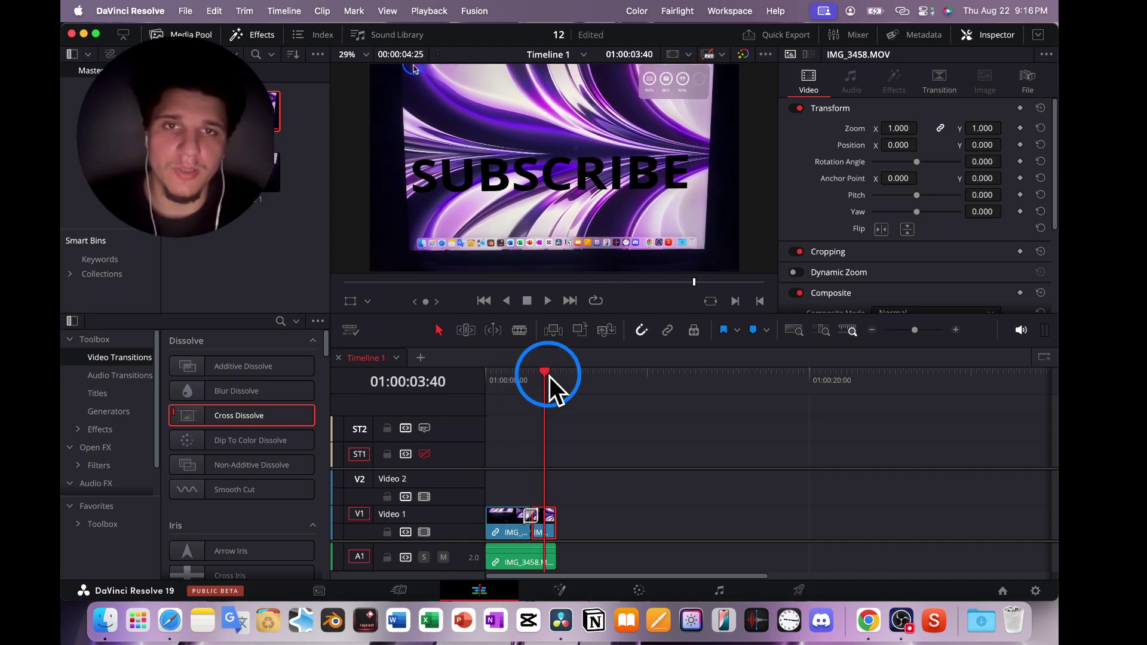